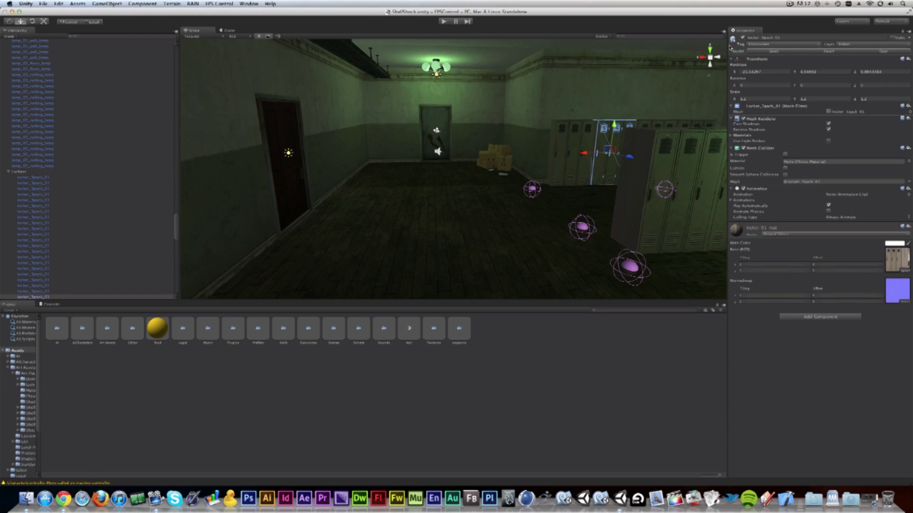
# Select the locker room floor, the end door and the left-wall door in the Scene view
pyautogui.click(437, 203)
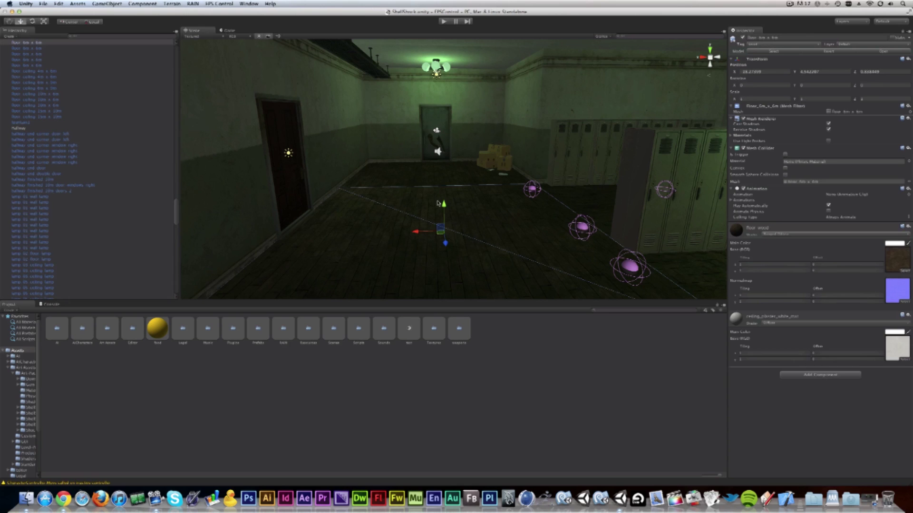
pyautogui.click(411, 177)
pyautogui.click(327, 137)
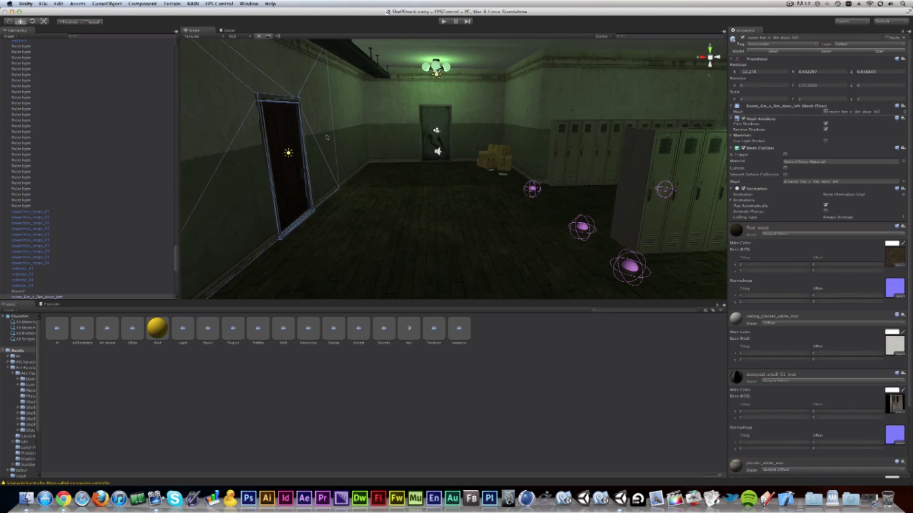
pyautogui.click(394, 219)
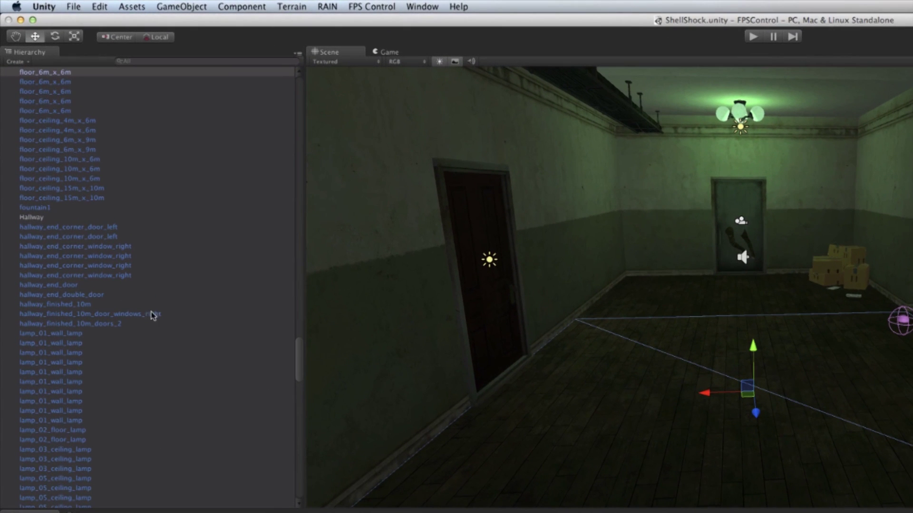
pyautogui.scroll(5, 134, 308)
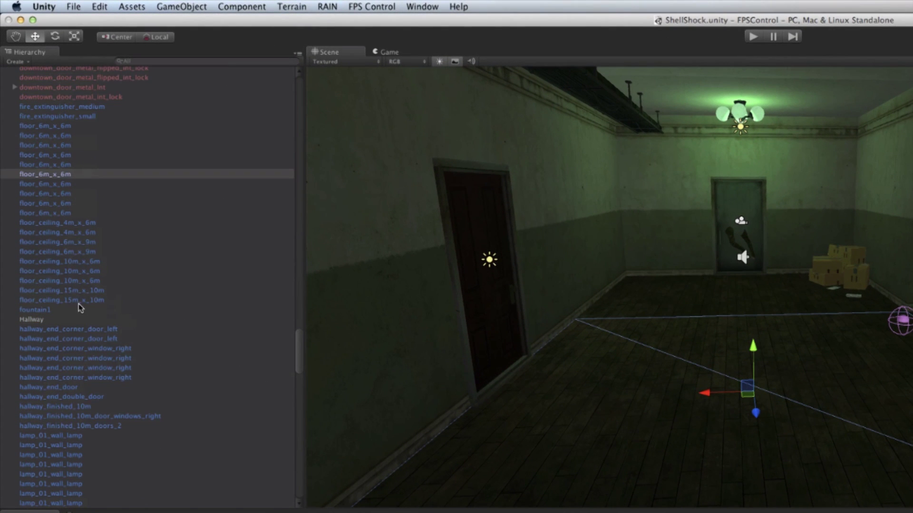
# Select floor_ceiling_10m_x_6m, then the floor_6m_x_6m tiles, including the one under this room
pyautogui.click(67, 281)
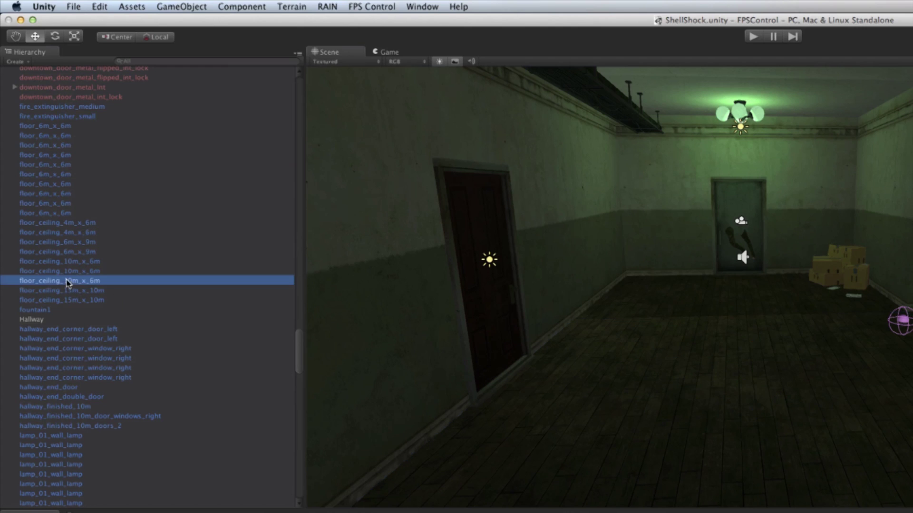
pyautogui.click(72, 174)
pyautogui.click(67, 125)
pyautogui.click(67, 175)
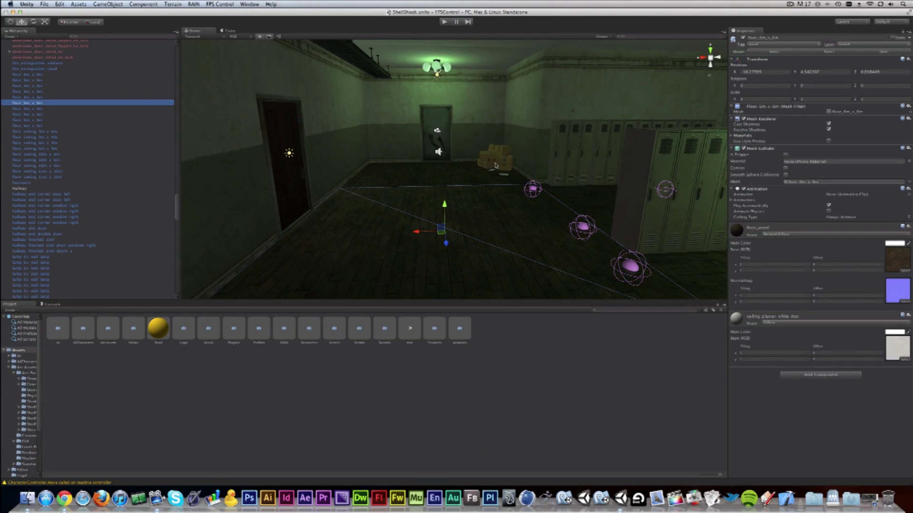
# Frame the cardboard box pile, orbit from the lockers to the door side, and zoom in and out
pyautogui.click(496, 163)
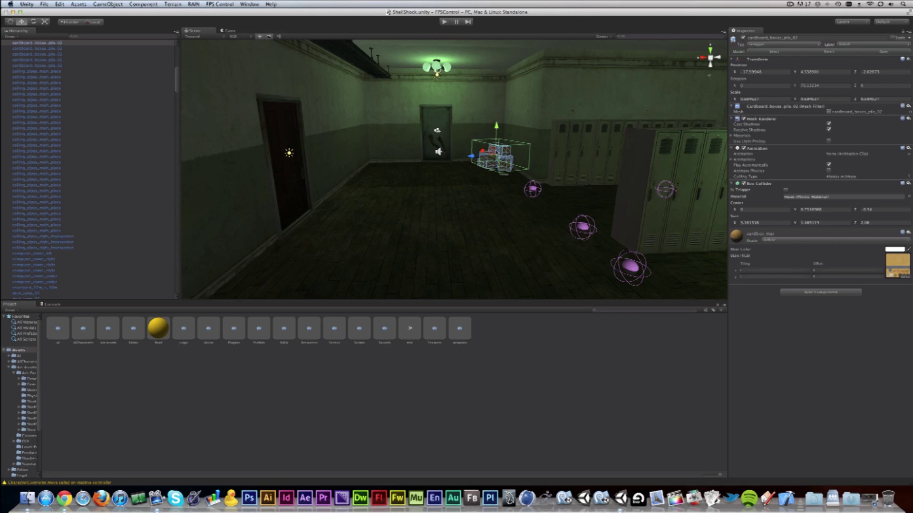
pyautogui.press('f')
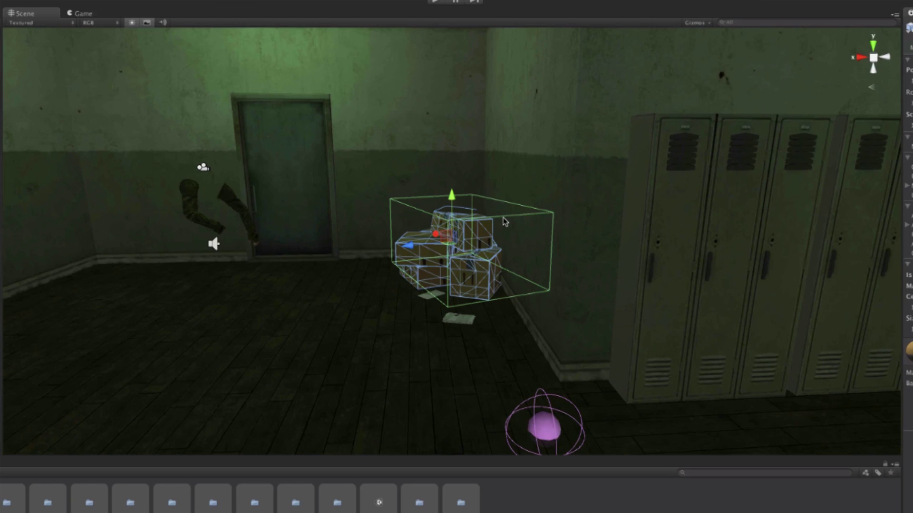
pyautogui.keyDown('alt'); pyautogui.moveTo(505, 221); pyautogui.dragTo(504, 221); pyautogui.keyUp('alt')
pyautogui.moveTo(317, 258)
pyautogui.keyDown('alt'); pyautogui.mouseDown()
pyautogui.moveTo(372, 272)
pyautogui.moveTo(550, 254)
pyautogui.moveTo(261, 240)
pyautogui.moveTo(470, 270)
pyautogui.moveTo(560, 265)
pyautogui.moveTo(584, 252)
pyautogui.moveTo(270, 264)
pyautogui.moveTo(595, 275)
pyautogui.moveTo(414, 272)
pyautogui.moveTo(330, 242)
pyautogui.moveTo(308, 252)
pyautogui.moveTo(308, 263)
pyautogui.mouseUp(); pyautogui.keyUp('alt')
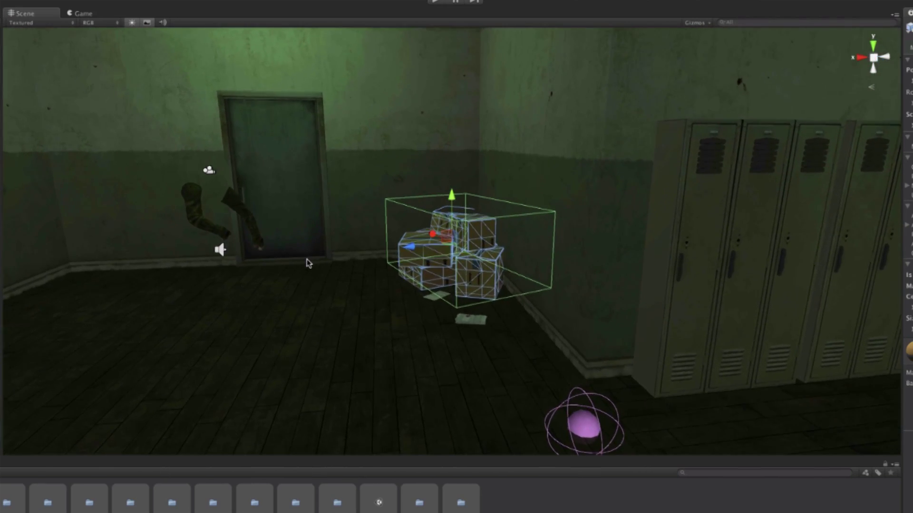
pyautogui.scroll(-5, 308, 263)
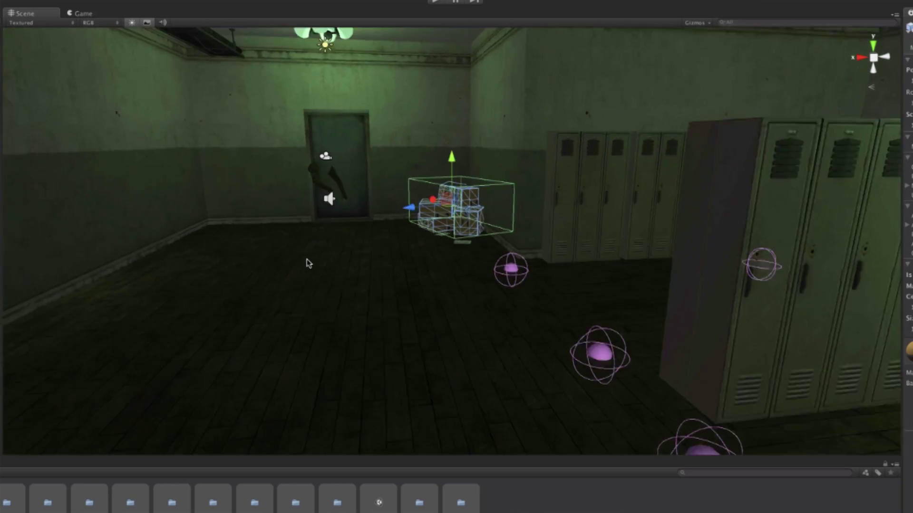
pyautogui.scroll(3, 308, 263)
pyautogui.scroll(-4, 308, 263)
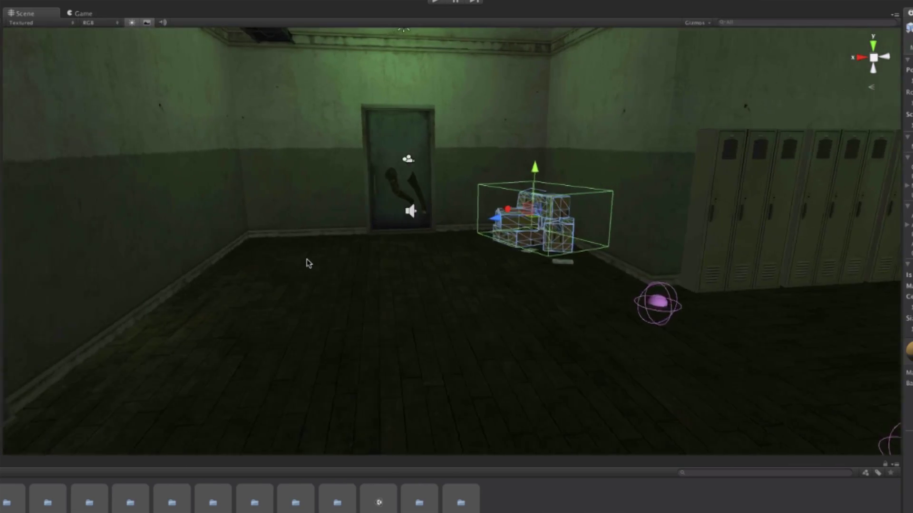
pyautogui.scroll(5, 308, 263)
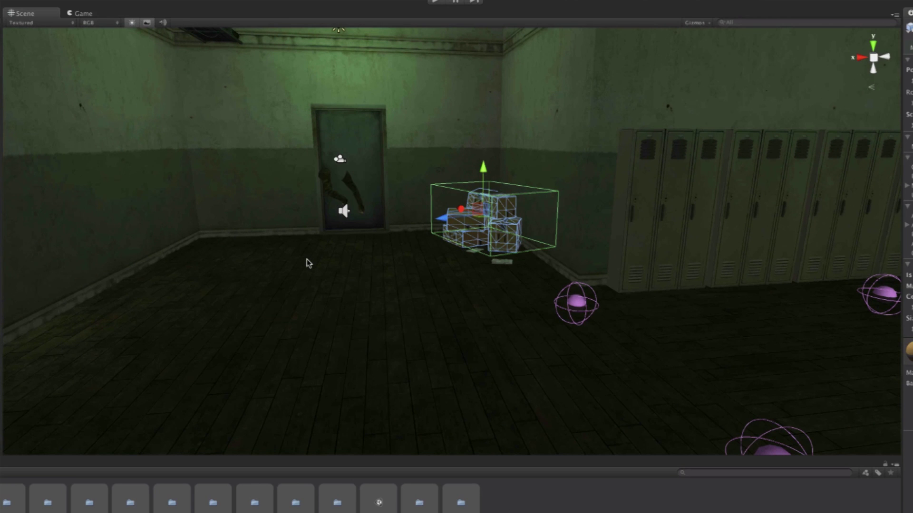
pyautogui.scroll(3, 308, 263)
pyautogui.scroll(-3, 308, 263)
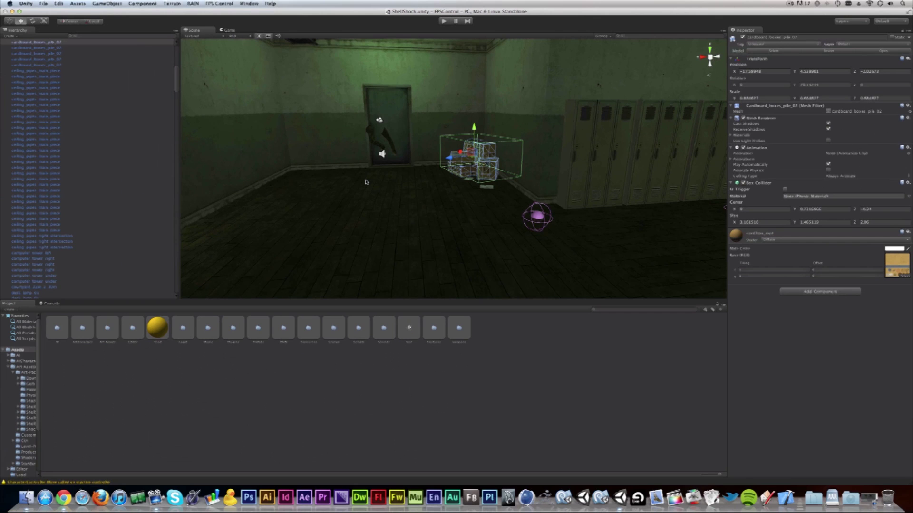
pyautogui.scroll(4, 411, 264)
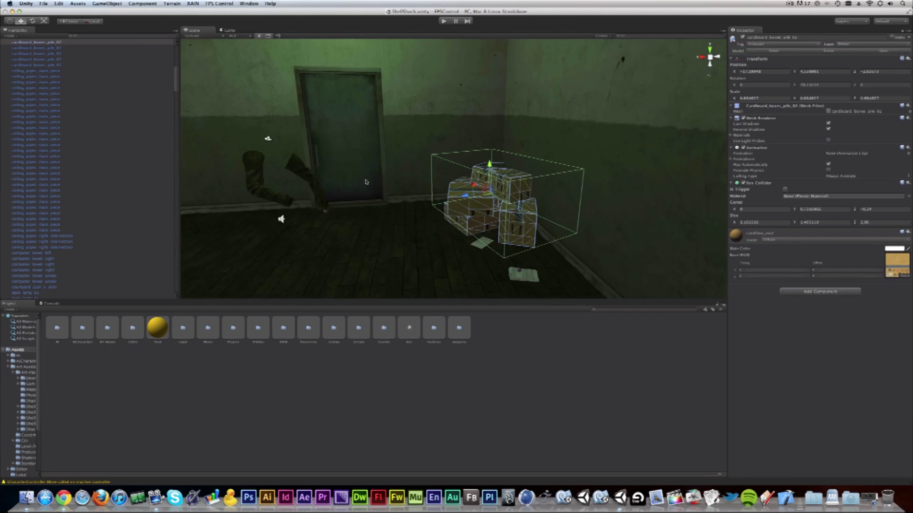
pyautogui.scroll(-3, 428, 198)
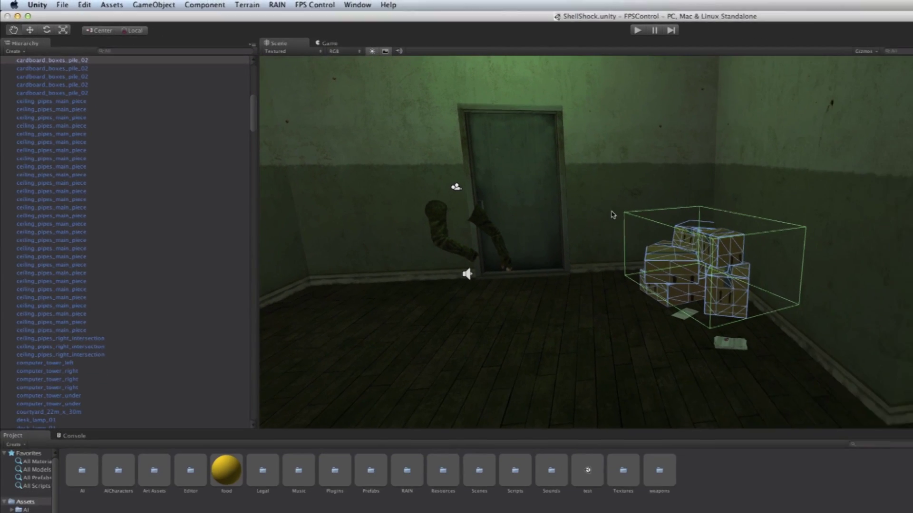
pyautogui.keyDown('alt'); pyautogui.moveTo(609, 209); pyautogui.dragTo(639, 201); pyautogui.keyUp('alt')
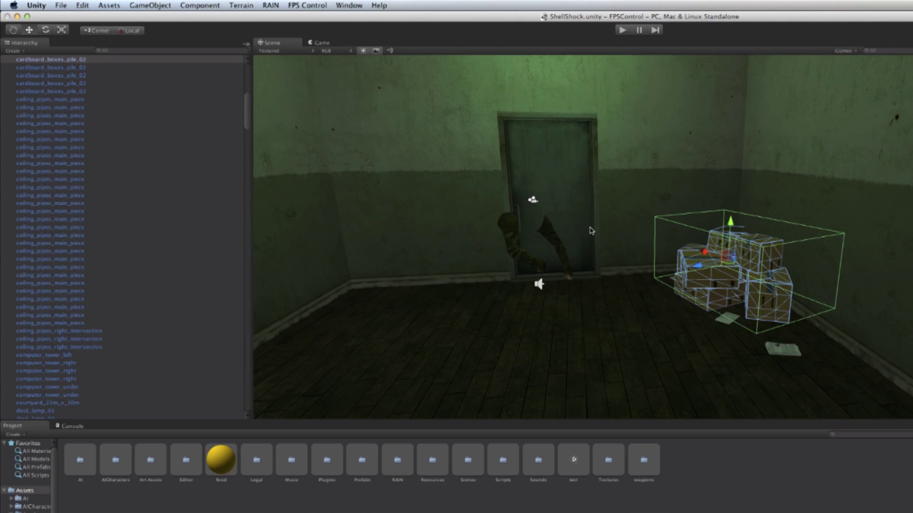
pyautogui.click(45, 31)
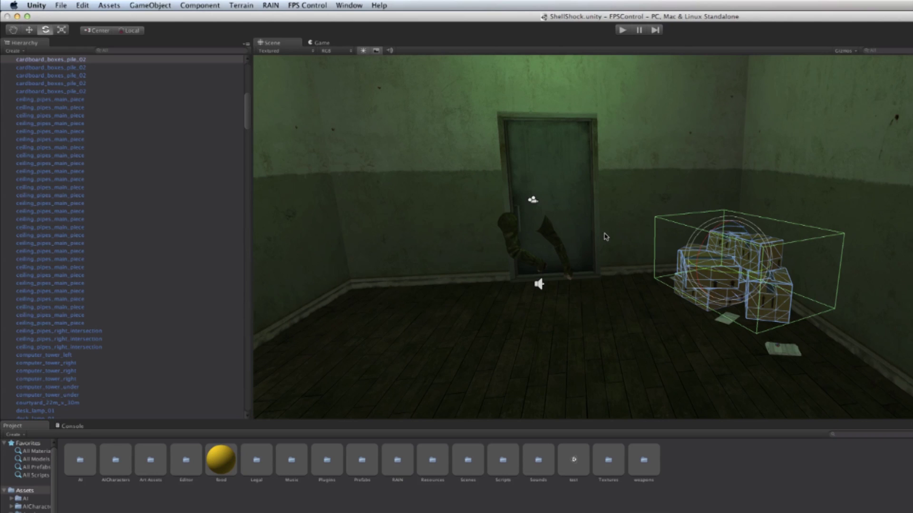
pyautogui.click(61, 30)
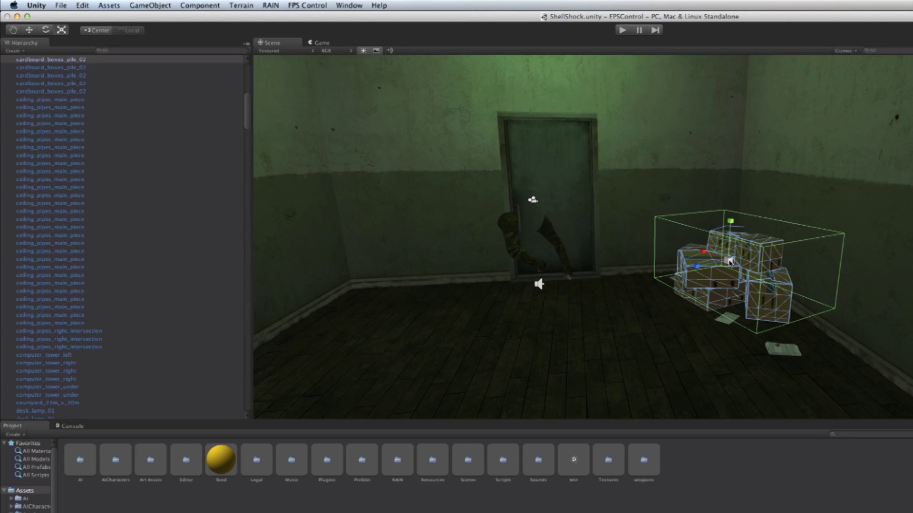
pyautogui.moveTo(729, 260); pyautogui.dragTo(814, 114)
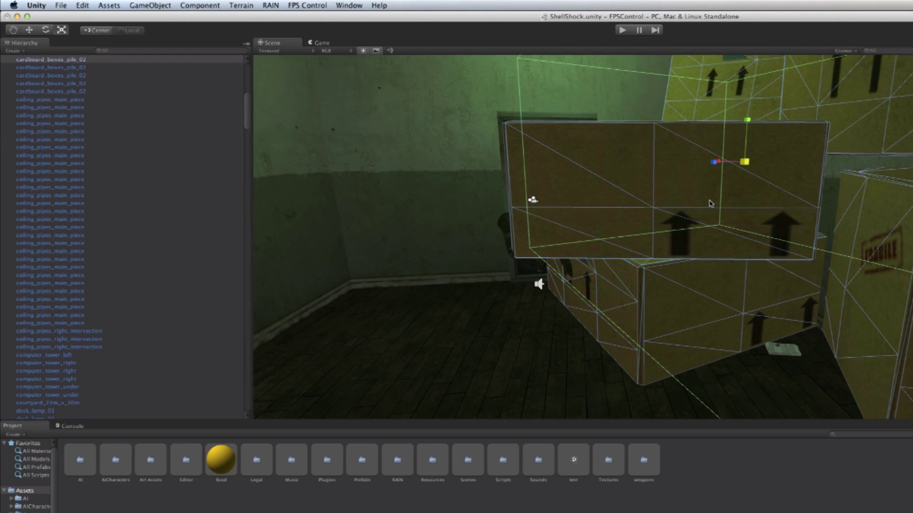
pyautogui.press('super+z')
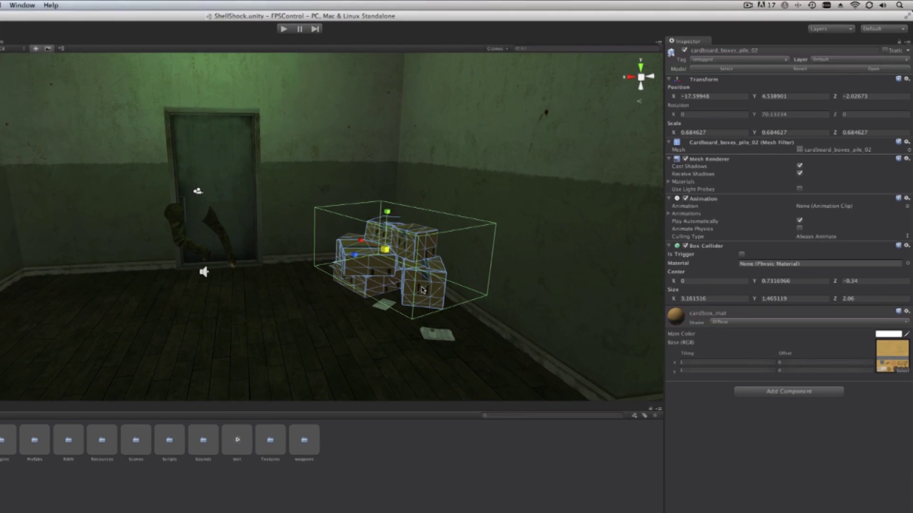
pyautogui.scroll(5, 583, 206)
pyautogui.scroll(3, 466, 279)
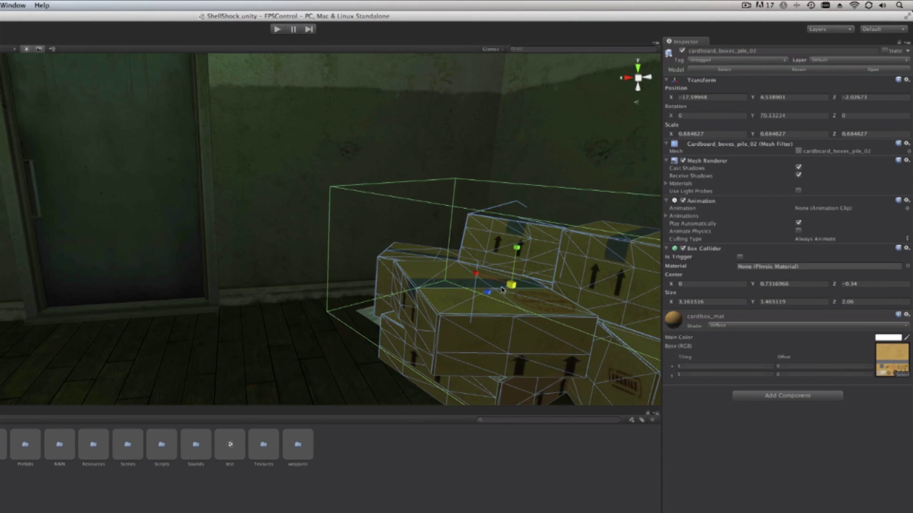
pyautogui.press('f')
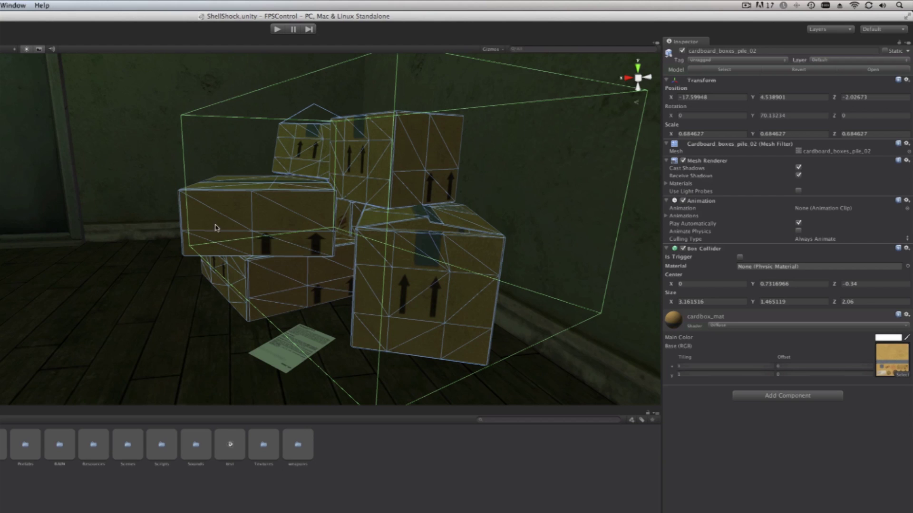
pyautogui.scroll(-10, 216, 227)
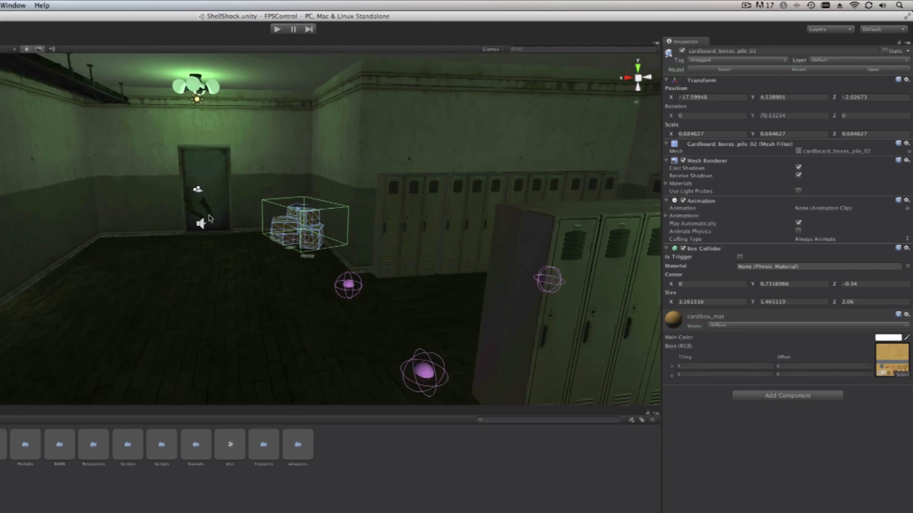
pyautogui.scroll(-3, 210, 218)
pyautogui.scroll(-2, 210, 220)
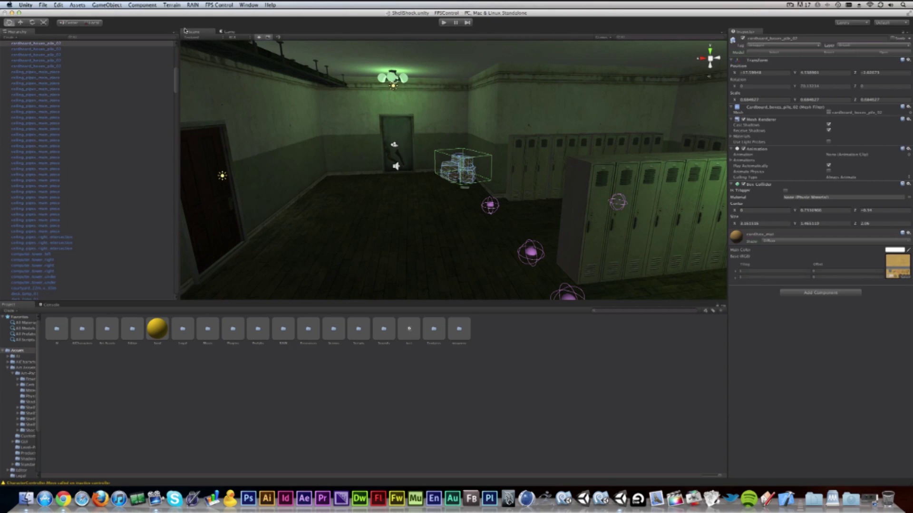
pyautogui.press('Up')
pyautogui.press('Down')
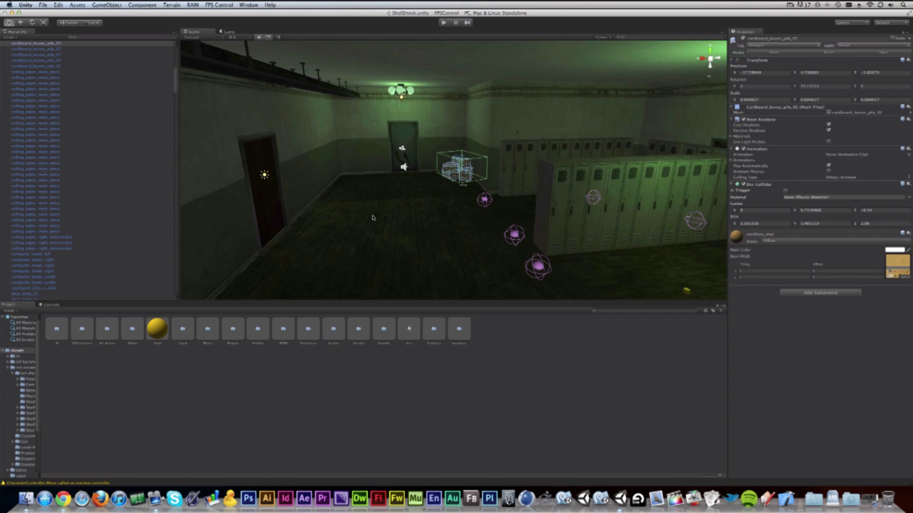
pyautogui.press('Up')
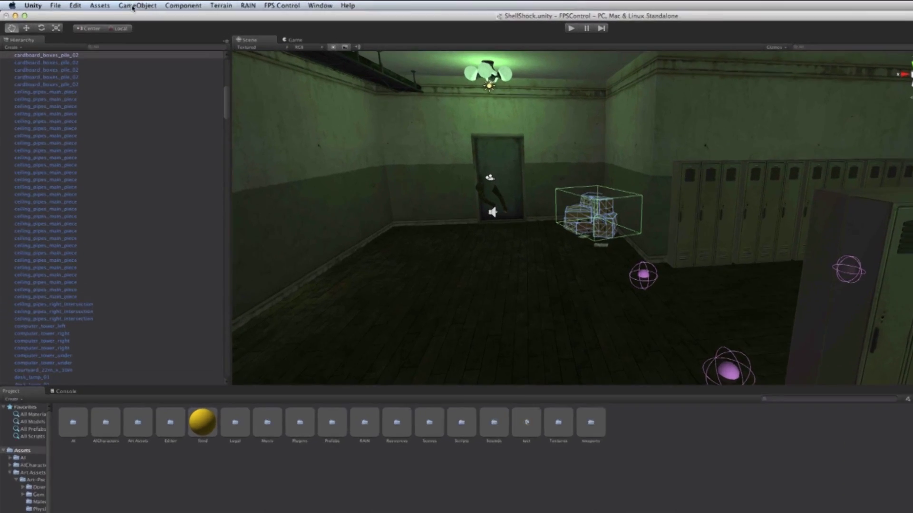
# Create a new cube from the GameObject menu and frame it
pyautogui.click(106, 6)
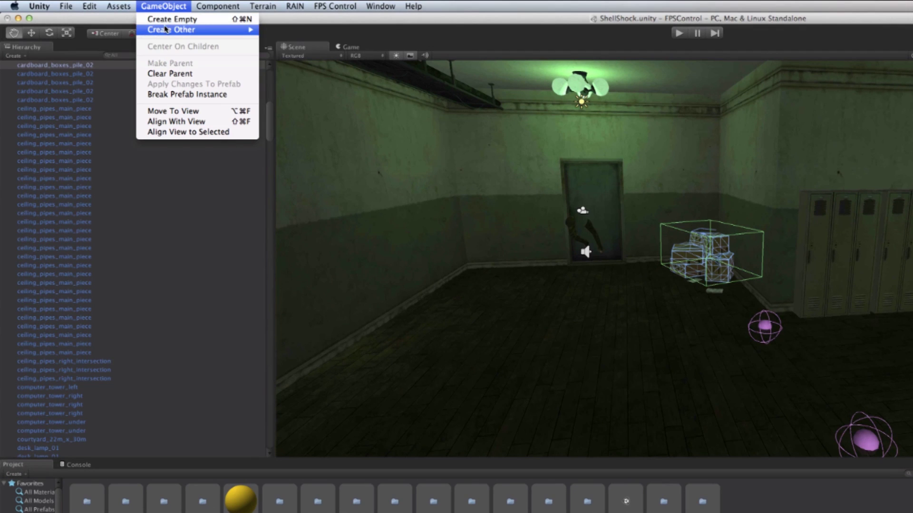
pyautogui.moveTo(111, 21)
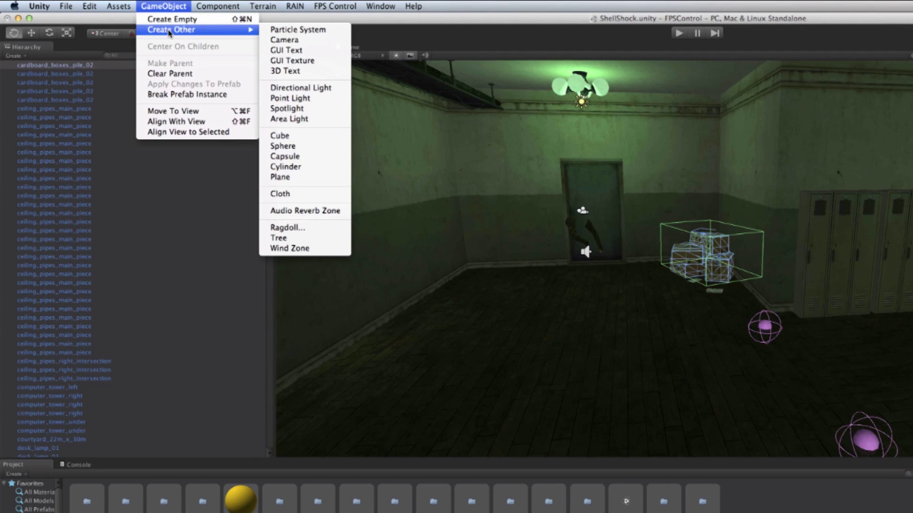
pyautogui.click(306, 136)
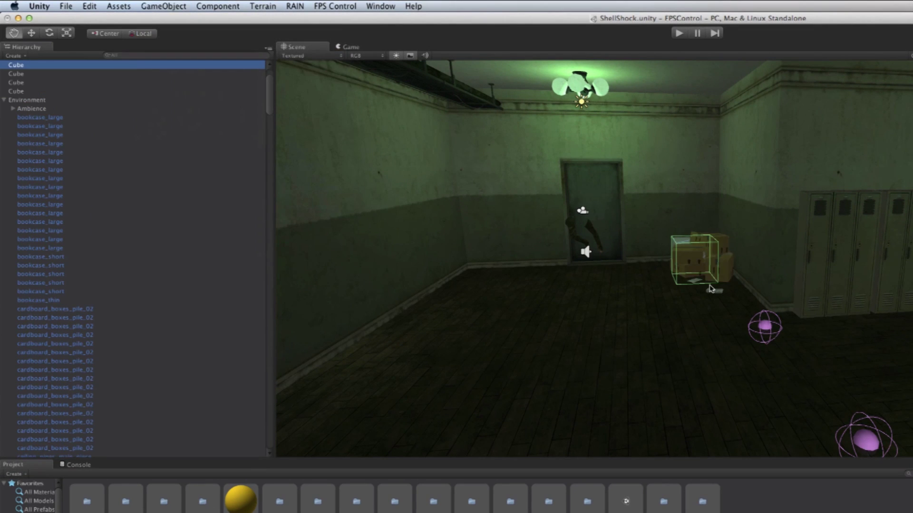
pyautogui.press('Down')
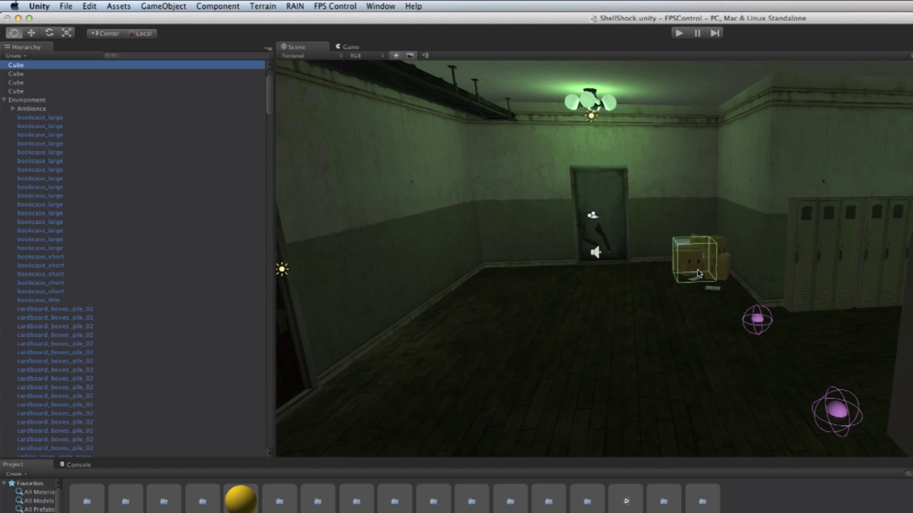
pyautogui.press('f')
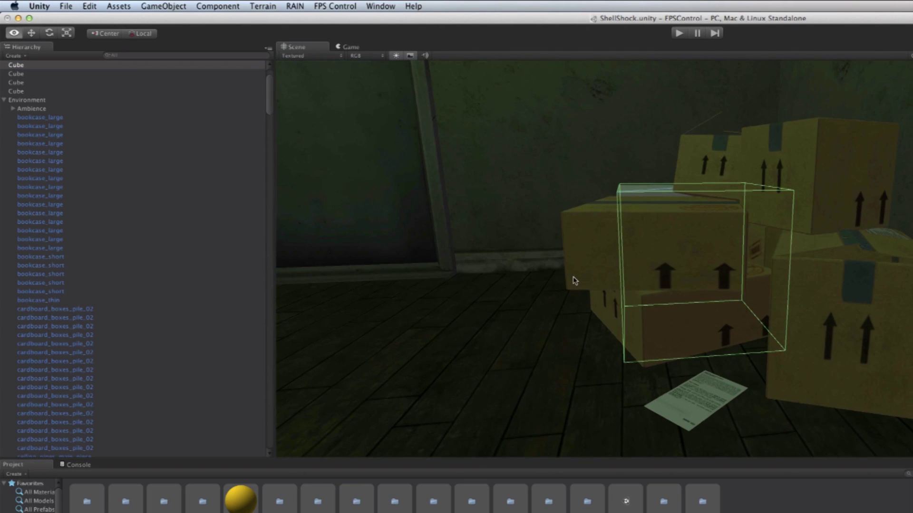
# Move the cube up and out of the box pile into the open room floor
pyautogui.keyDown('alt'); pyautogui.moveTo(577, 283); pyautogui.dragTo(685, 326); pyautogui.keyUp('alt')
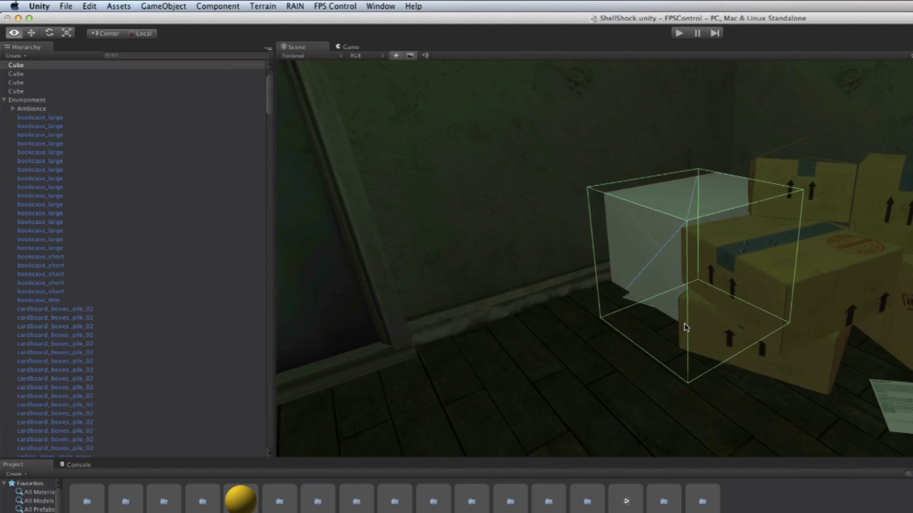
pyautogui.scroll(-3, 685, 313)
pyautogui.scroll(-4, 685, 312)
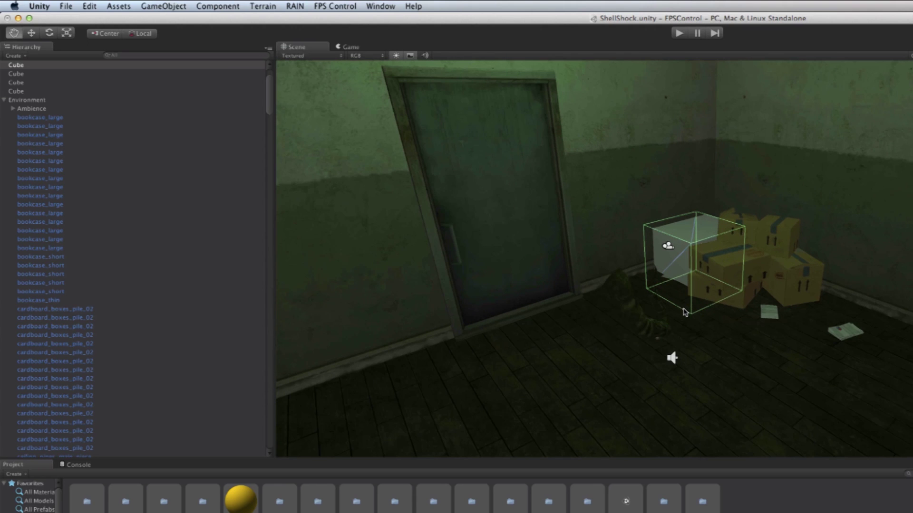
pyautogui.click(32, 33)
pyautogui.moveTo(698, 227); pyautogui.dragTo(715, 207)
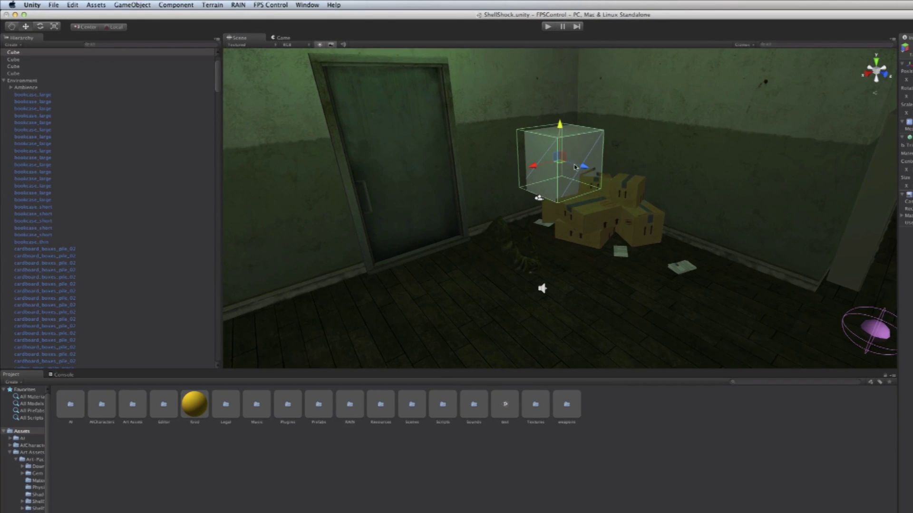
pyautogui.moveTo(583, 166); pyautogui.dragTo(730, 208)
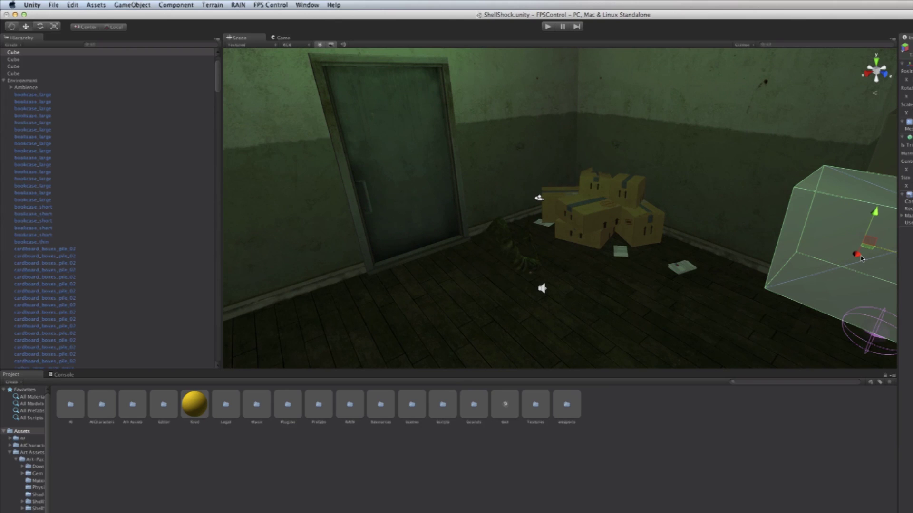
pyautogui.moveTo(857, 255); pyautogui.dragTo(710, 305)
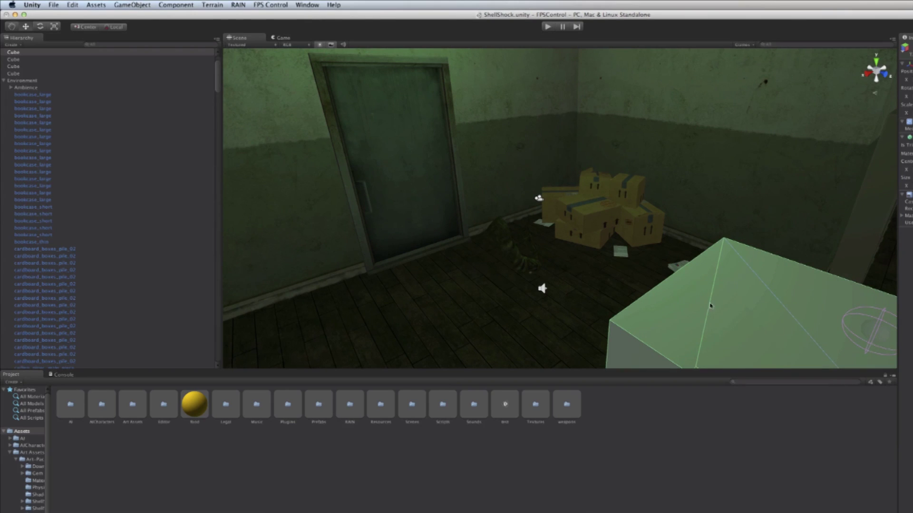
# Reframe the moved cube, view it along the corridor, and start play mode
pyautogui.press('f')
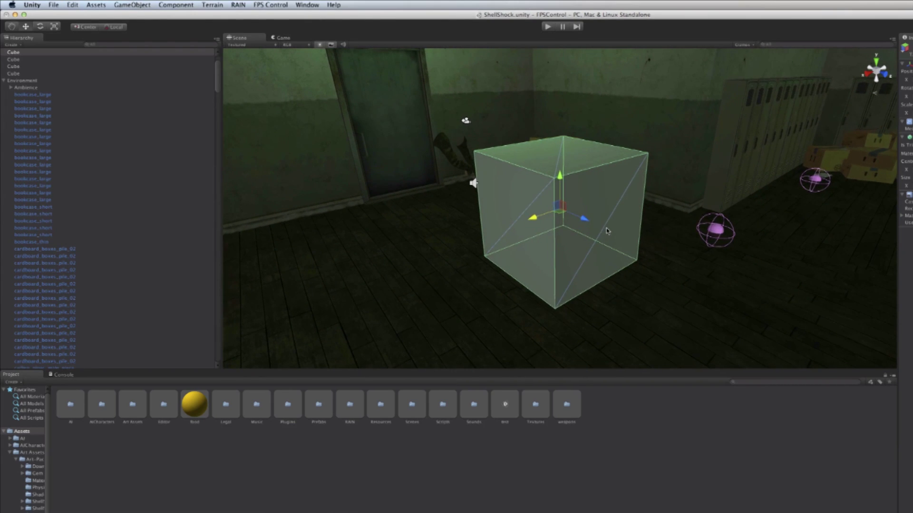
pyautogui.keyDown('alt'); pyautogui.moveTo(630, 225); pyautogui.dragTo(183, 223); pyautogui.keyUp('alt')
pyautogui.keyDown('alt'); pyautogui.moveTo(626, 207); pyautogui.dragTo(568, 204); pyautogui.keyUp('alt')
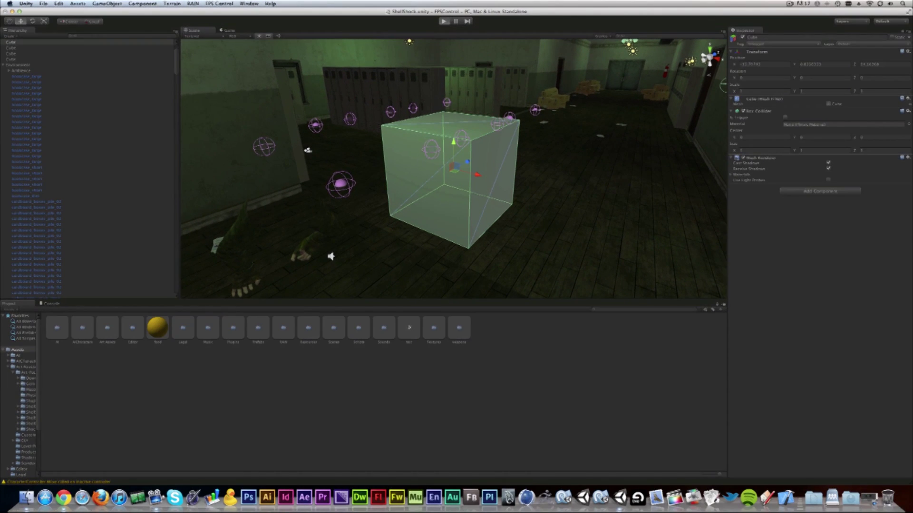
pyautogui.press('super+p')
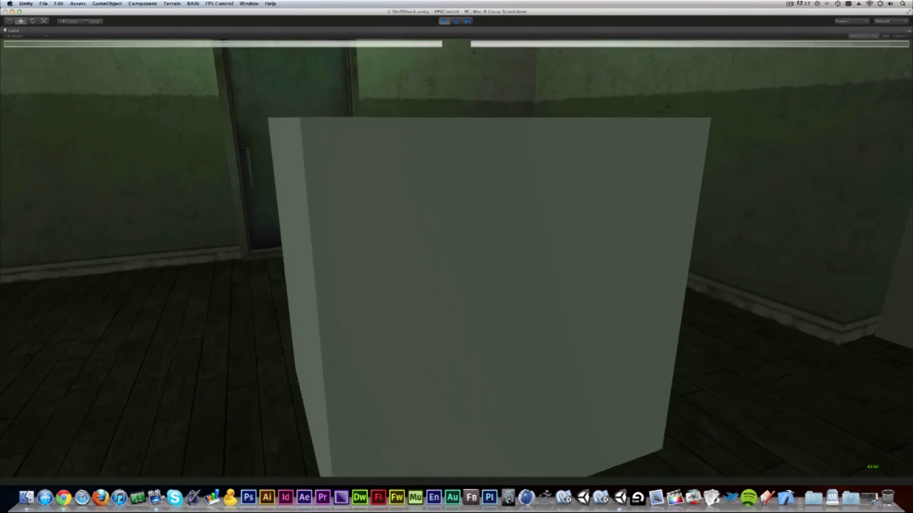
pyautogui.press('w')
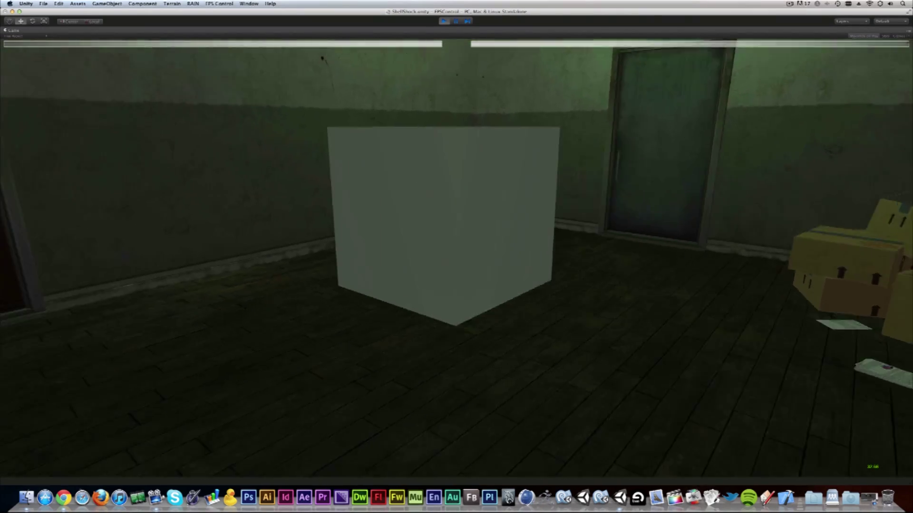
pyautogui.press('s')
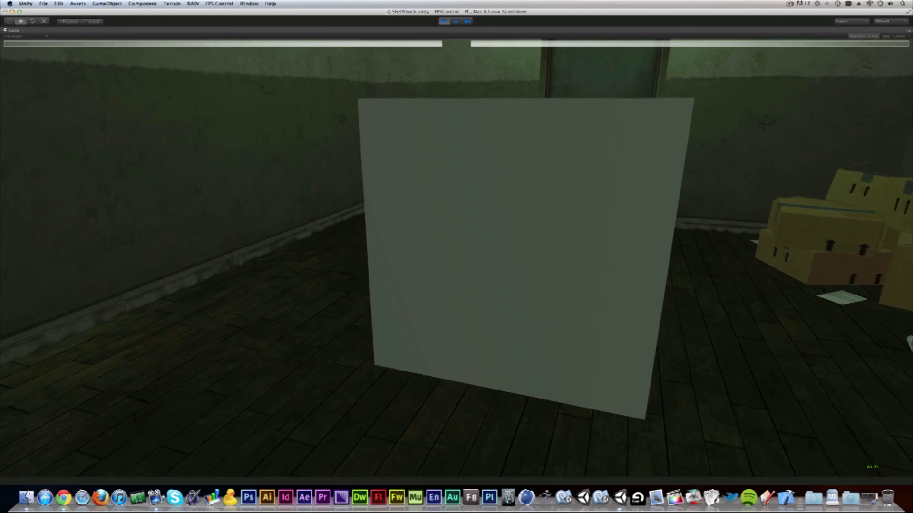
pyautogui.press('Escape')
pyautogui.click(447, 22)
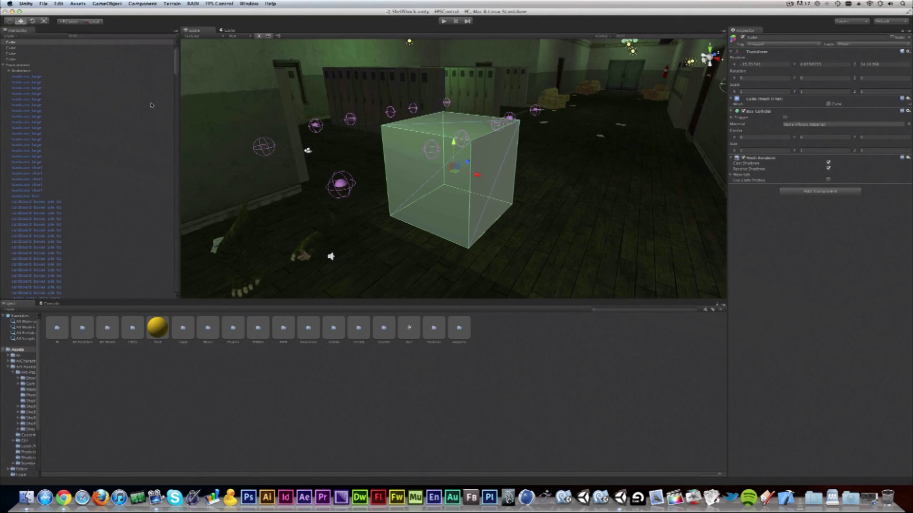
# Shrink the cube uniformly to about a third of its size with the Scale tool
pyautogui.click(43, 21)
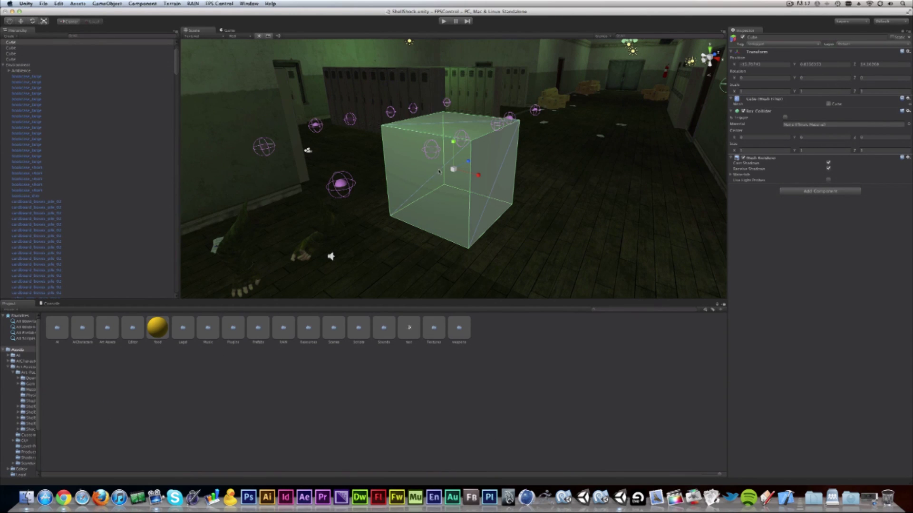
pyautogui.moveTo(453, 170); pyautogui.dragTo(438, 198)
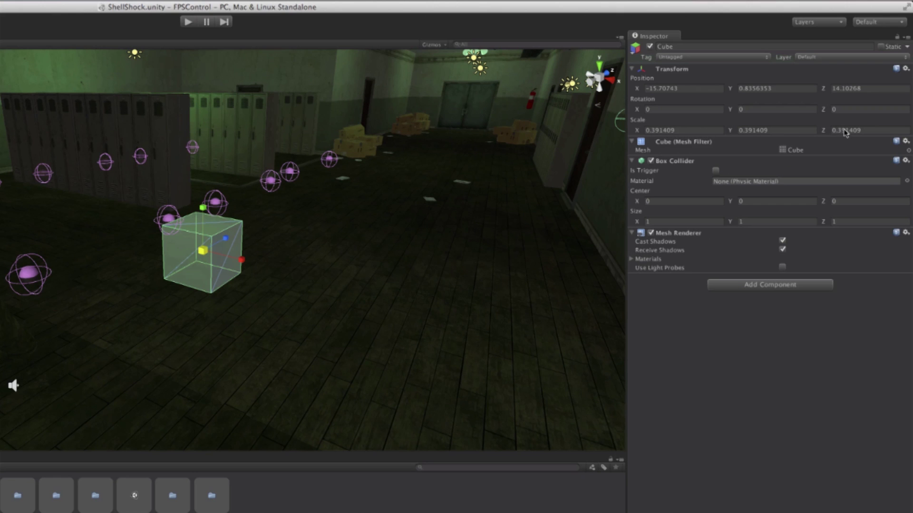
pyautogui.moveTo(203, 251)
pyautogui.mouseDown()
pyautogui.moveTo(227, 237)
pyautogui.moveTo(235, 205)
pyautogui.moveTo(200, 255)
pyautogui.mouseUp()
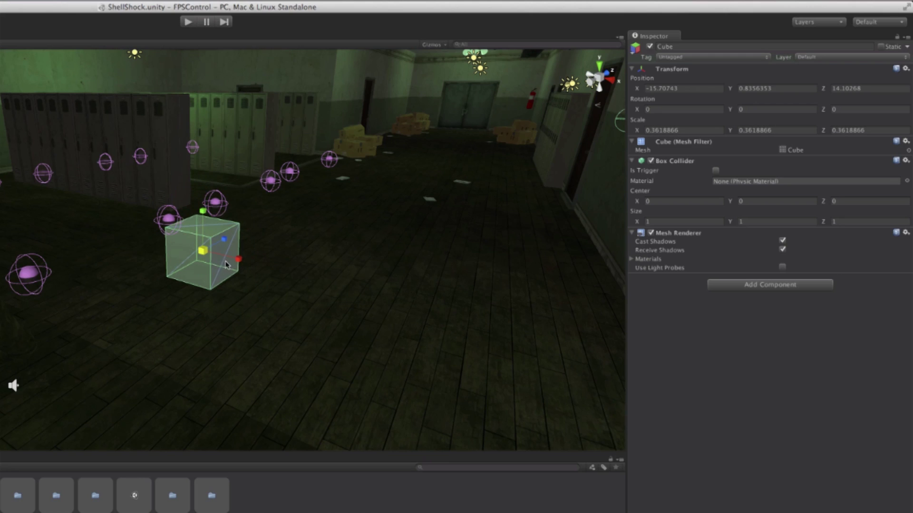
# Try Scale X values 10 and 3 in the Inspector, then revert to 0.3618866
pyautogui.click(663, 130)
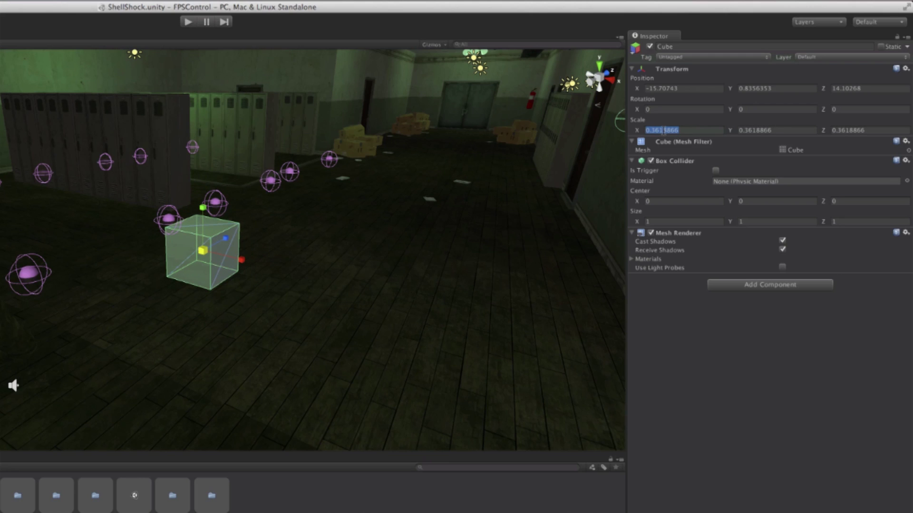
pyautogui.write('10')
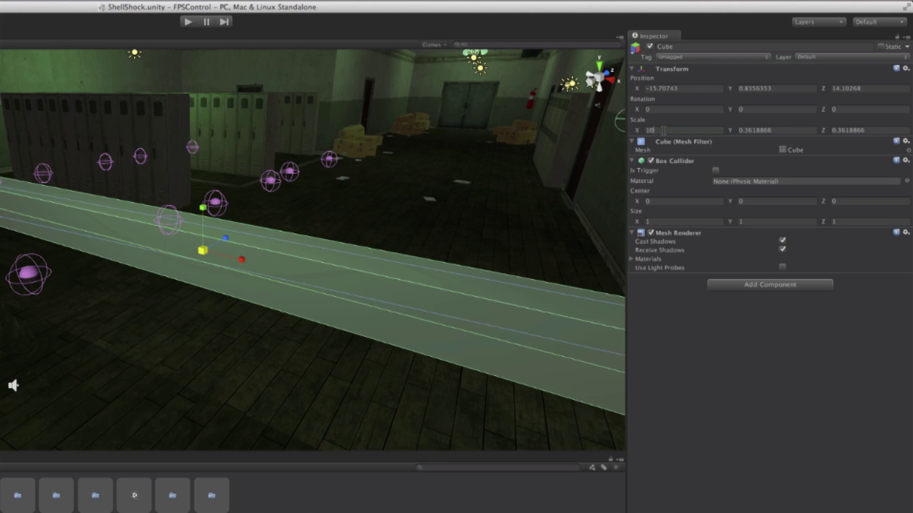
pyautogui.press('BackSpace')
pyautogui.press('BackSpace')
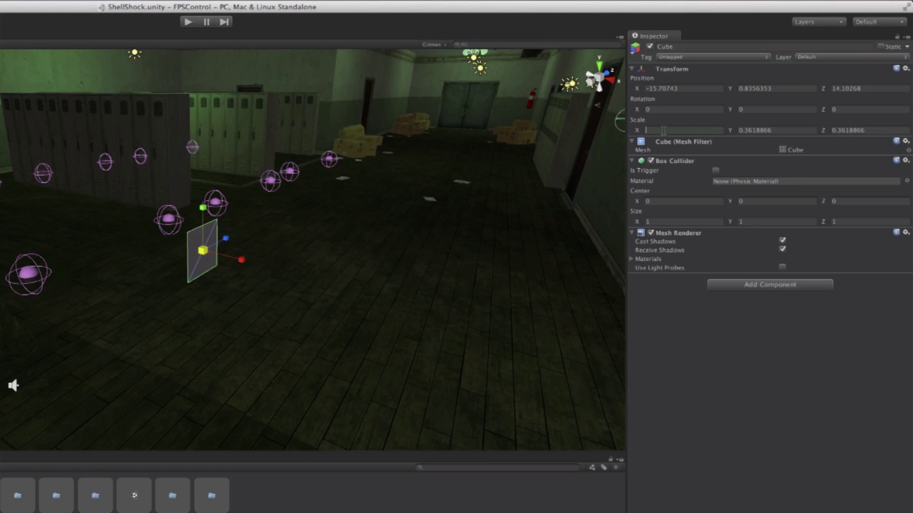
pyautogui.write('3')
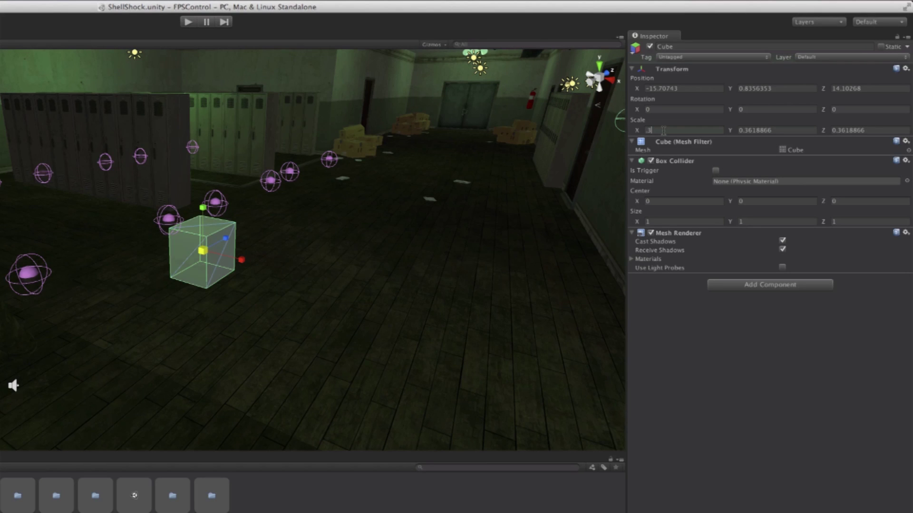
pyautogui.press('Escape')
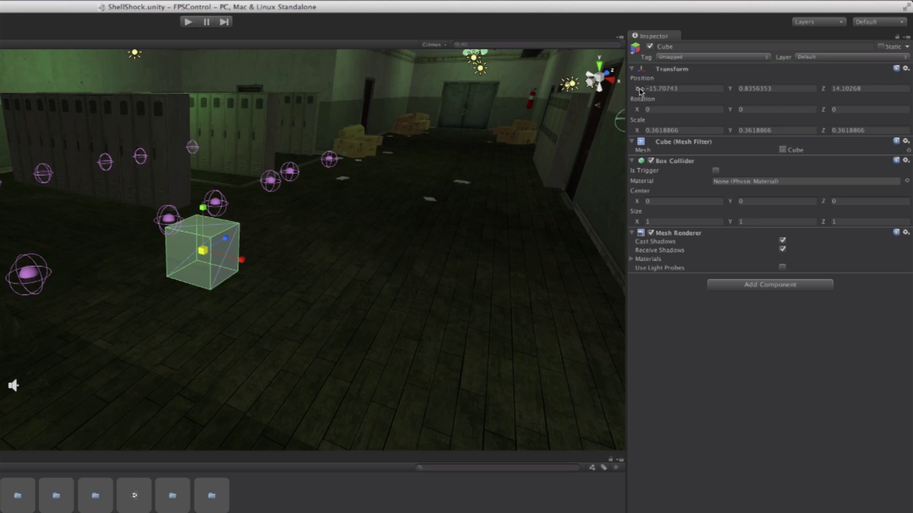
pyautogui.scroll(5, 360, 287)
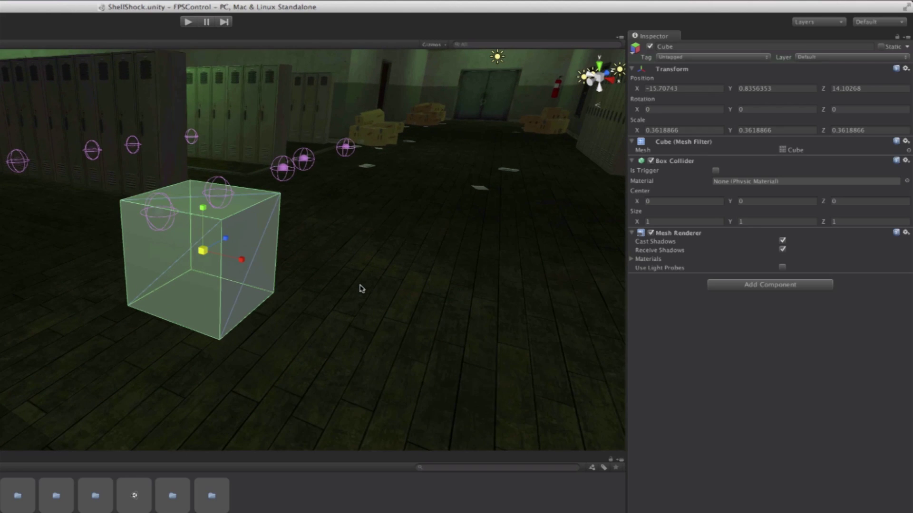
pyautogui.scroll(-2, 360, 287)
pyautogui.scroll(-2, 360, 287)
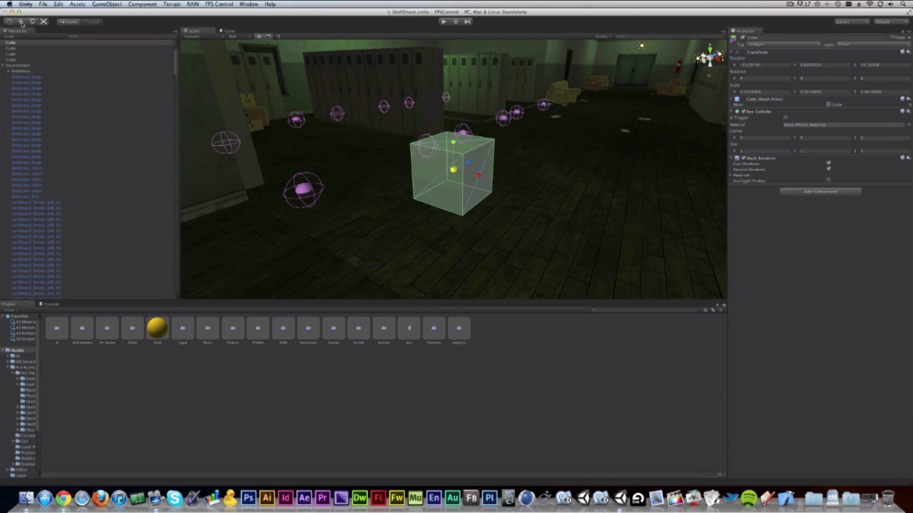
# Raise the small cube higher above the locker room floor
pyautogui.moveTo(454, 142); pyautogui.dragTo(401, 152)
pyautogui.scroll(-3, 437, 119)
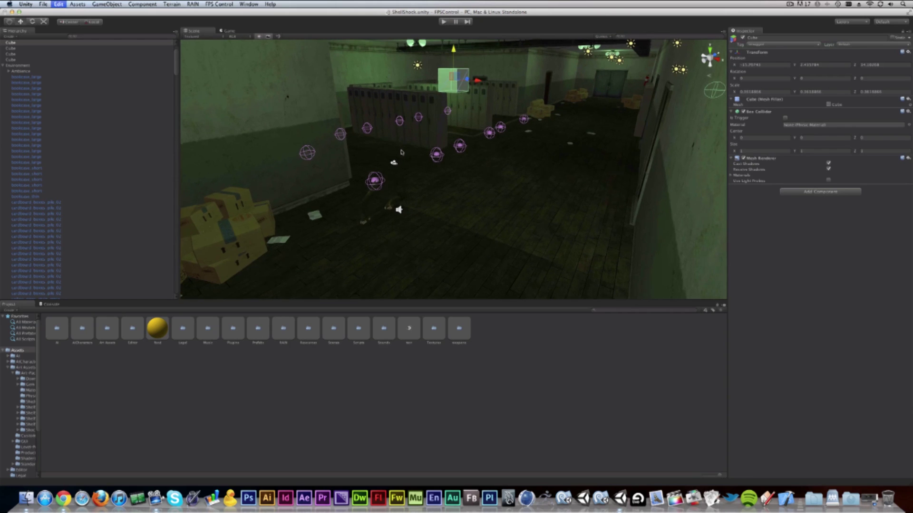
pyautogui.press('f')
pyautogui.keyDown('alt'); pyautogui.moveTo(430, 221); pyautogui.dragTo(500, 196); pyautogui.keyUp('alt')
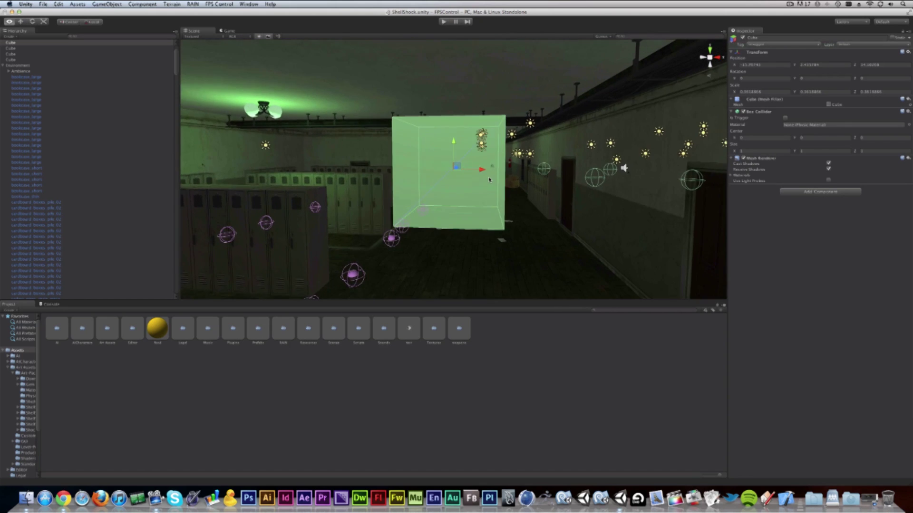
pyautogui.scroll(-5, 500, 196)
pyautogui.scroll(2, 500, 196)
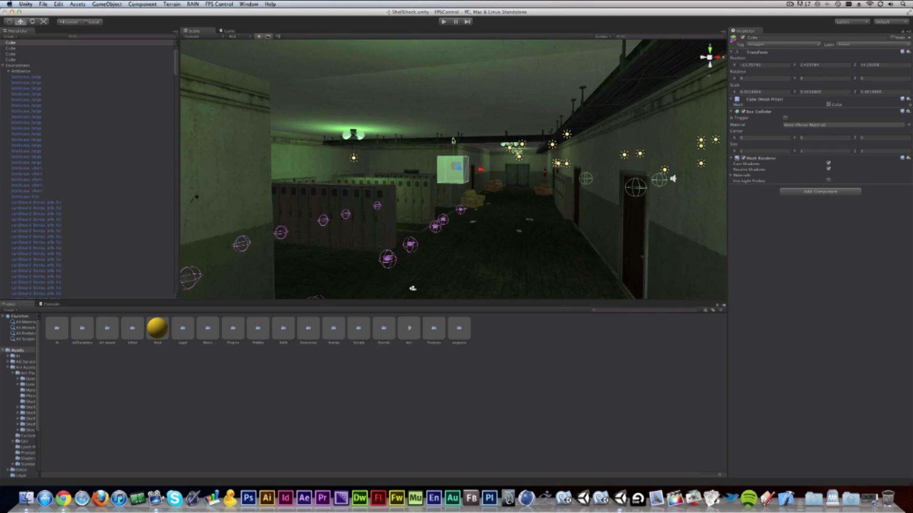
pyautogui.moveTo(454, 131); pyautogui.dragTo(454, 115)
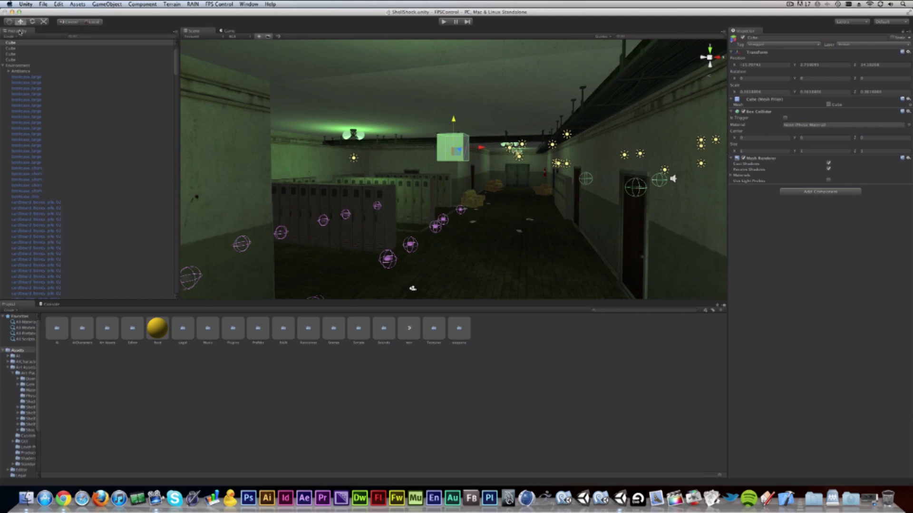
# Rotate the cube about 28 degrees around its X axis
pyautogui.press('e')
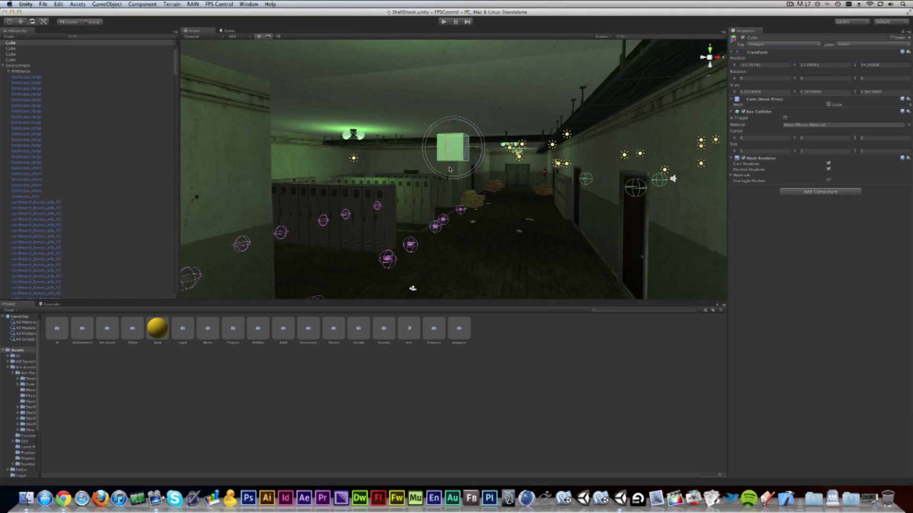
pyautogui.moveTo(449, 169); pyautogui.dragTo(444, 143)
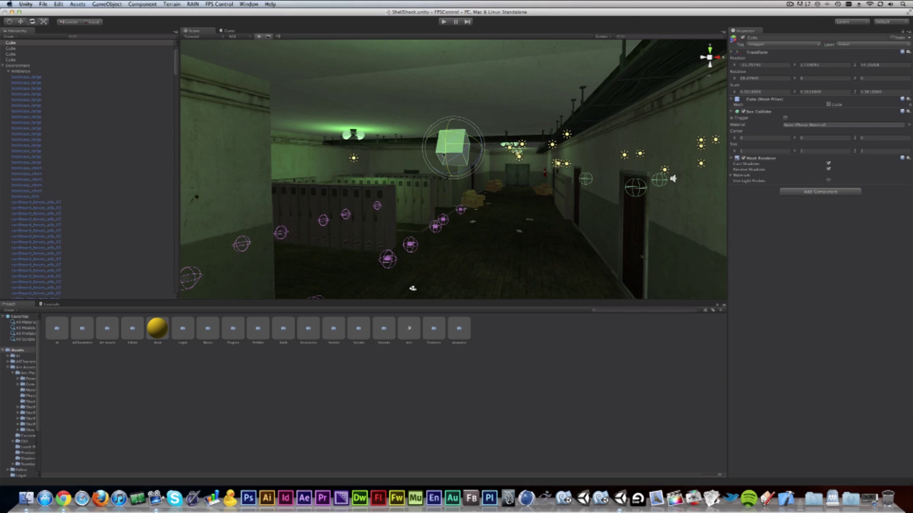
pyautogui.keyDown('alt'); pyautogui.moveTo(430, 184); pyautogui.dragTo(474, 177); pyautogui.keyUp('alt')
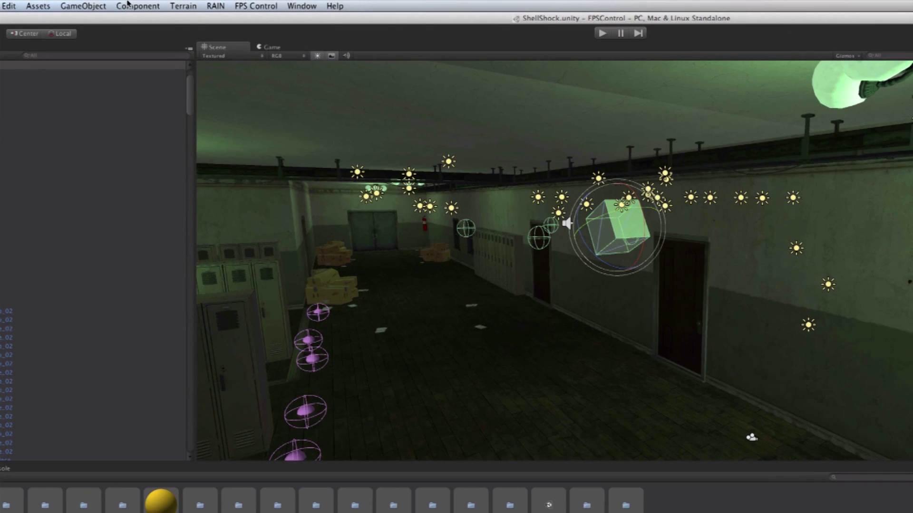
# Add a Rigidbody to the cube via Component > Physics
pyautogui.click(135, 3)
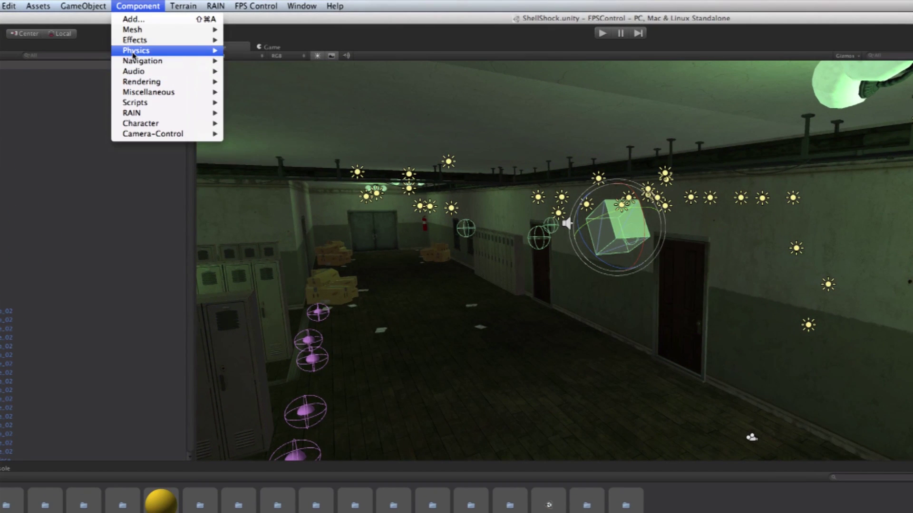
pyautogui.moveTo(134, 54)
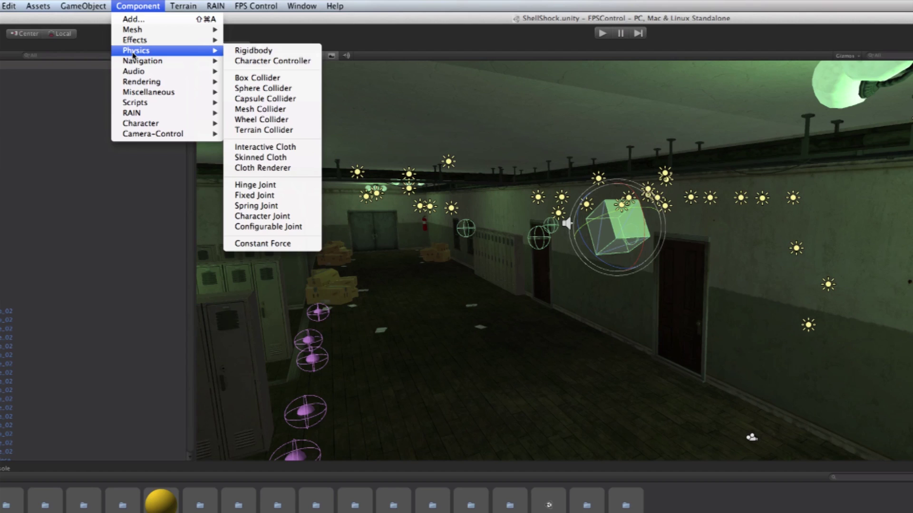
pyautogui.click(282, 52)
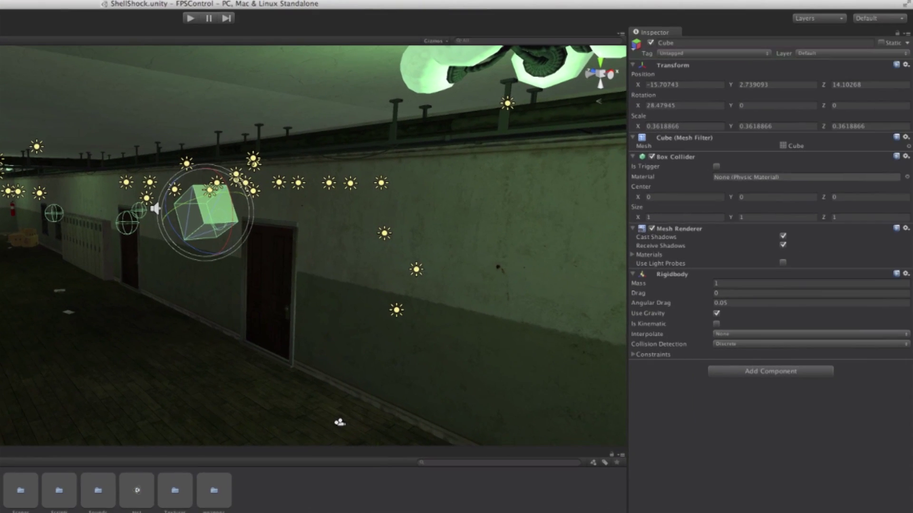
# Browse the Physics components in the Inspector's Add Component list, then close it
pyautogui.click(774, 373)
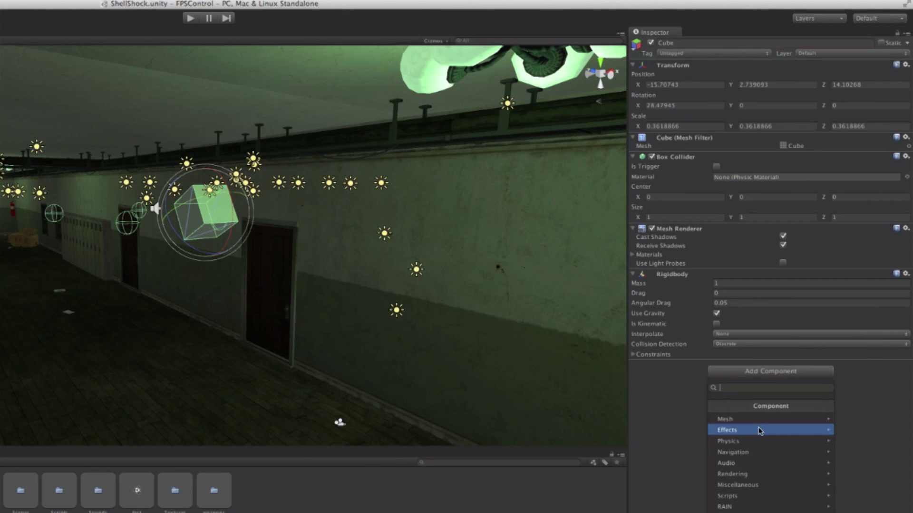
pyautogui.click(758, 442)
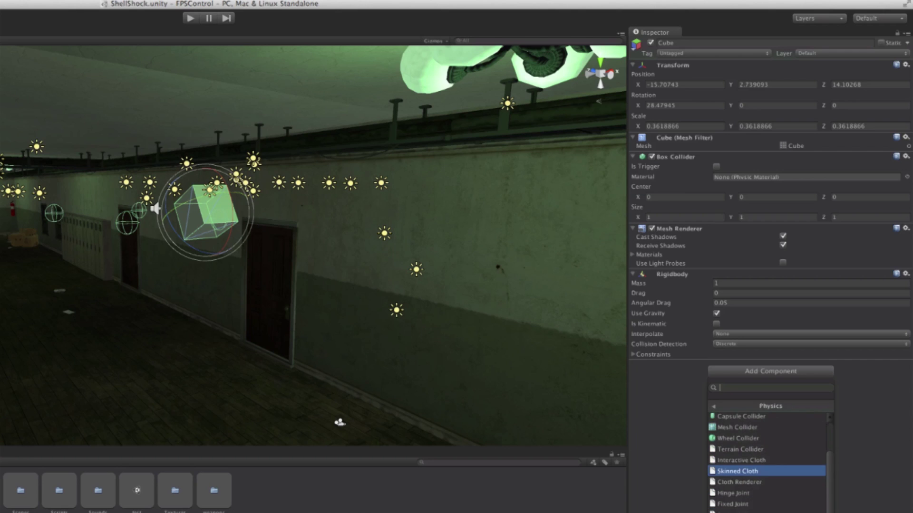
pyautogui.click(679, 409)
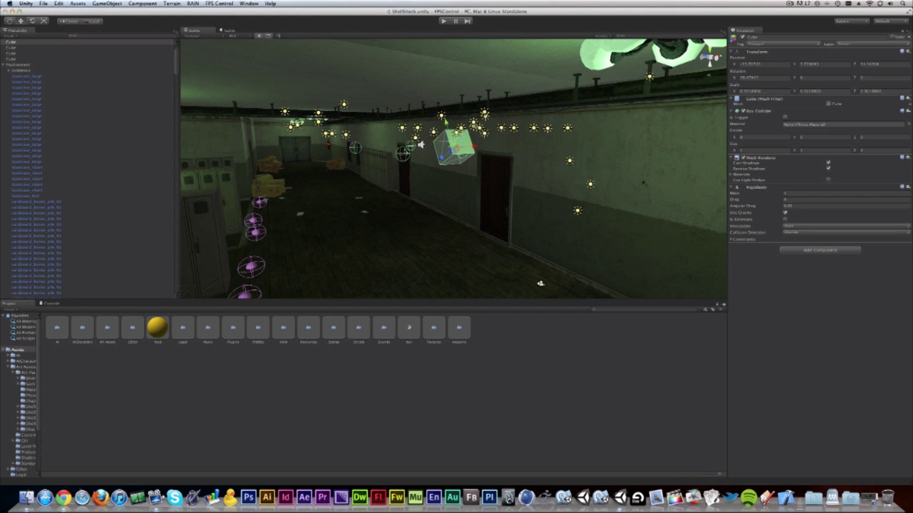
# Lower the cube on the wall, duplicate it, and raise the copy above the original
pyautogui.moveTo(447, 131); pyautogui.dragTo(451, 155)
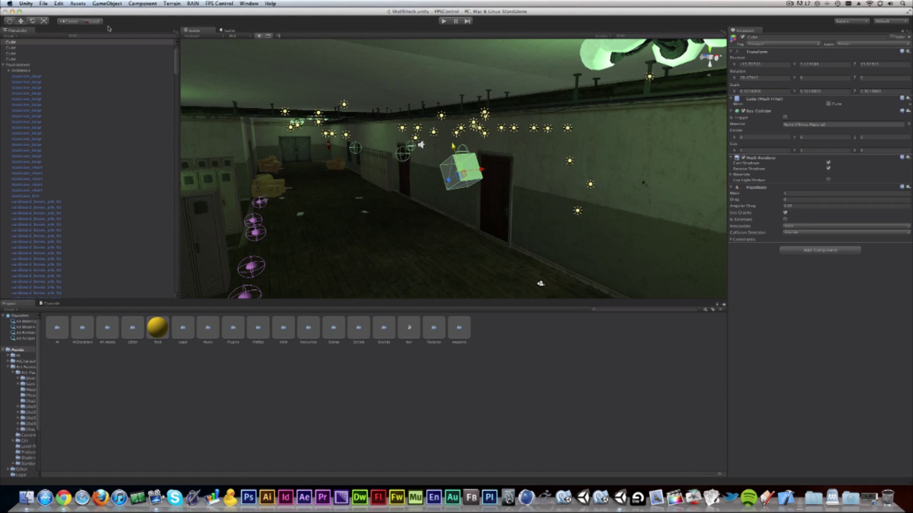
pyautogui.click(58, 4)
pyautogui.click(71, 54)
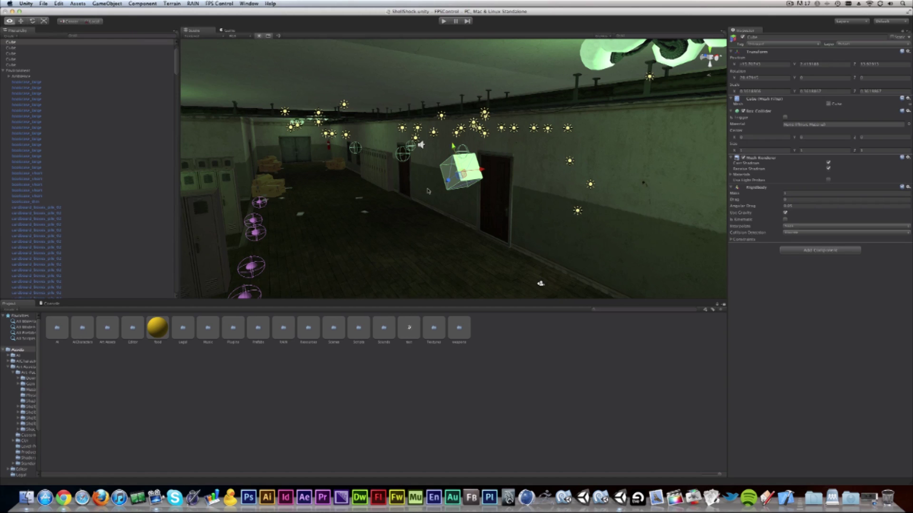
pyautogui.keyDown('alt'); pyautogui.moveTo(427, 191); pyautogui.dragTo(476, 179); pyautogui.keyUp('alt')
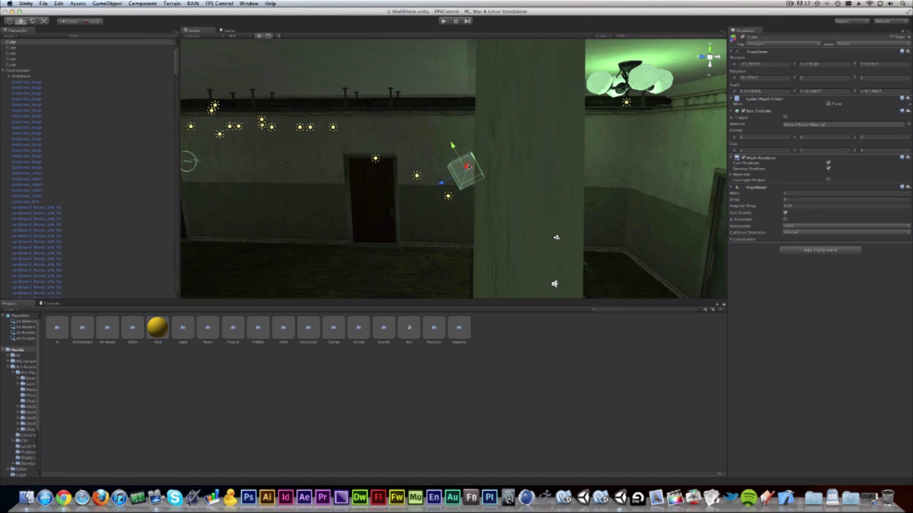
pyautogui.moveTo(467, 138); pyautogui.dragTo(464, 122)
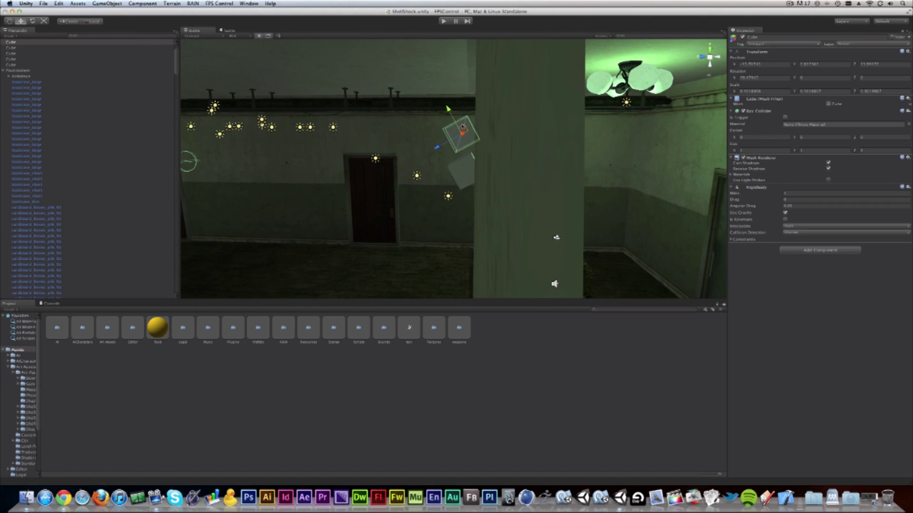
# Select both cubes, slide them left and lower, and start play mode
pyautogui.keyDown('alt'); pyautogui.moveTo(473, 149); pyautogui.dragTo(468, 174); pyautogui.keyUp('alt')
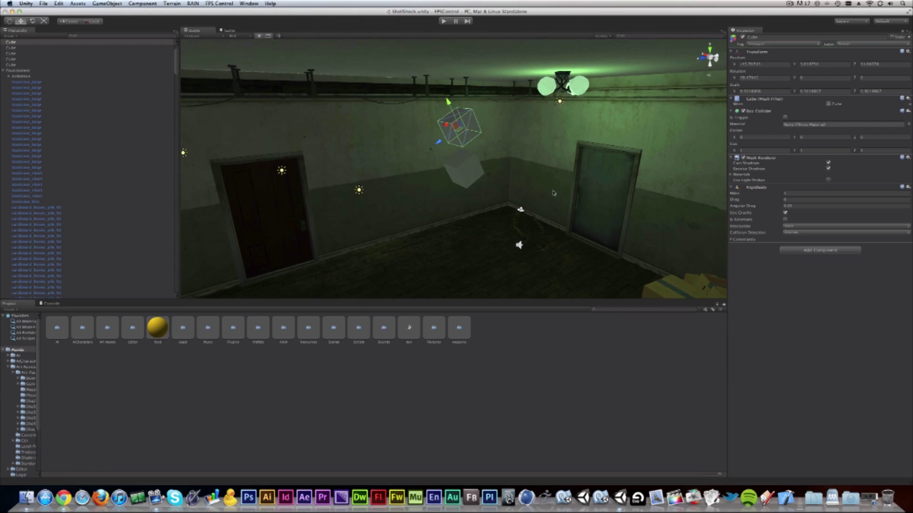
pyautogui.keyDown('shift'); pyautogui.click(468, 174); pyautogui.keyUp('shift')
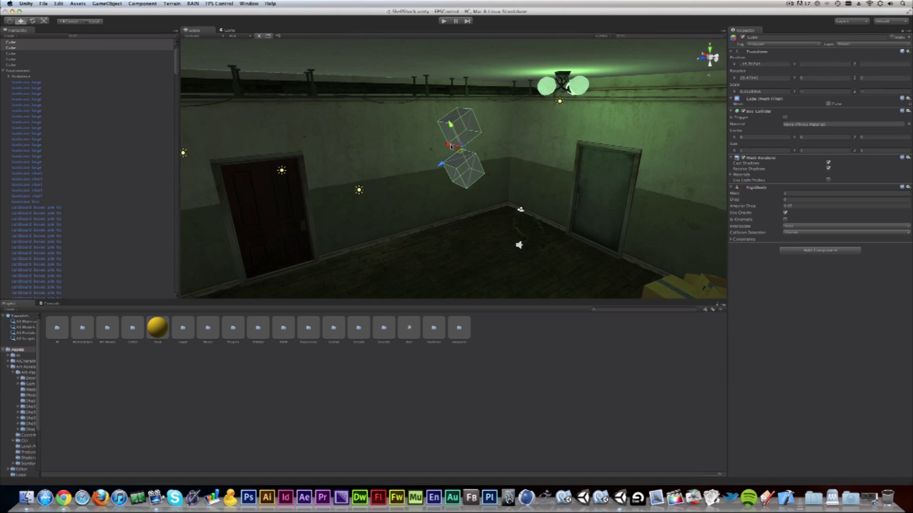
pyautogui.moveTo(447, 151); pyautogui.dragTo(360, 178)
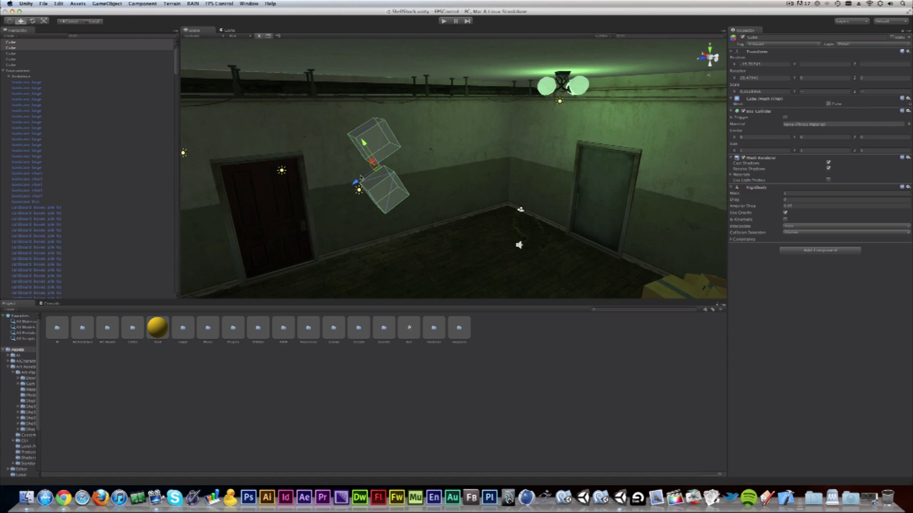
pyautogui.click(444, 21)
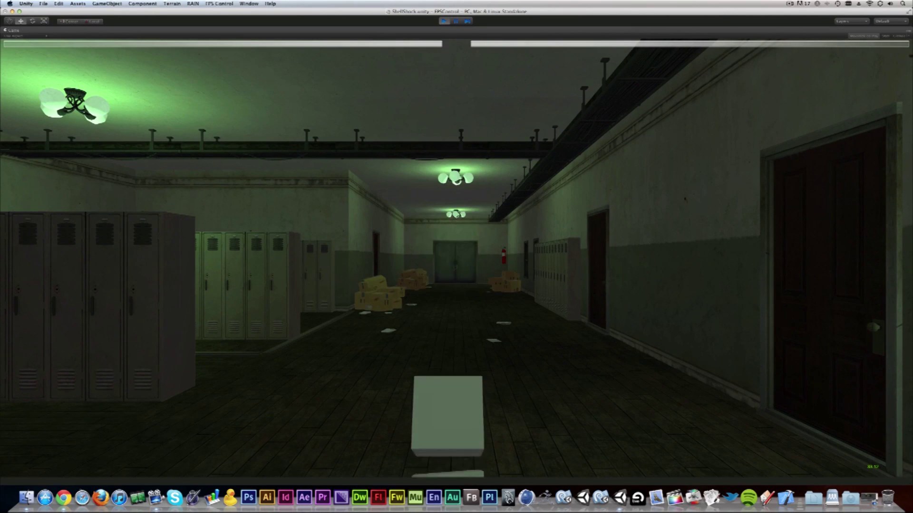
# Walk toward the two cubes and watch them get knocked apart down the hallway
pyautogui.press('w')
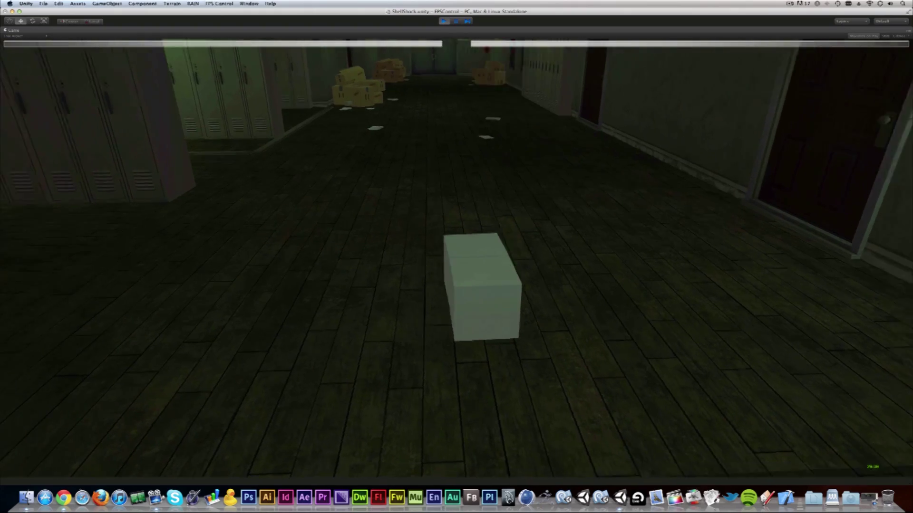
pyautogui.press('w')
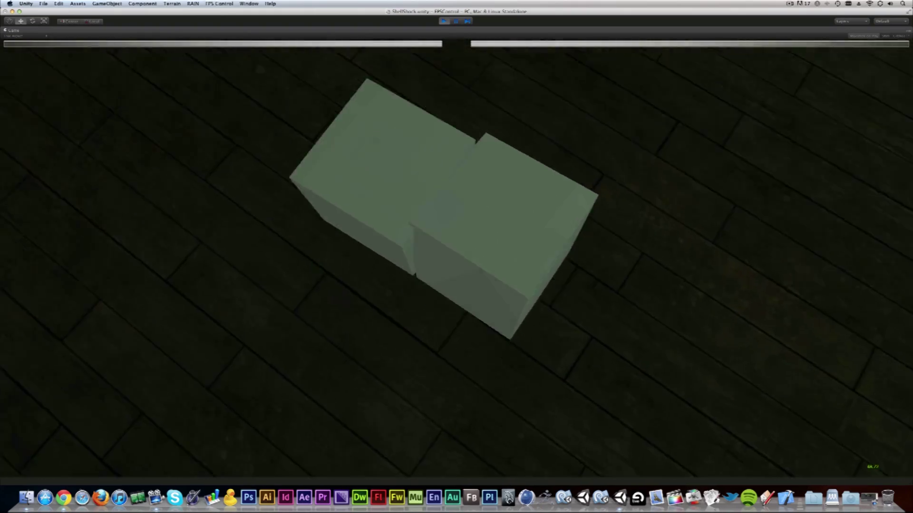
pyautogui.press('s')
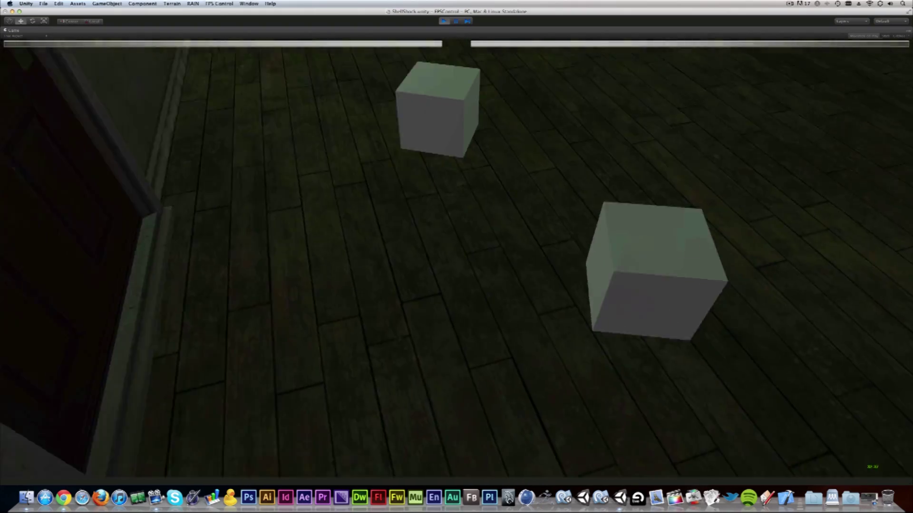
pyautogui.press('w')
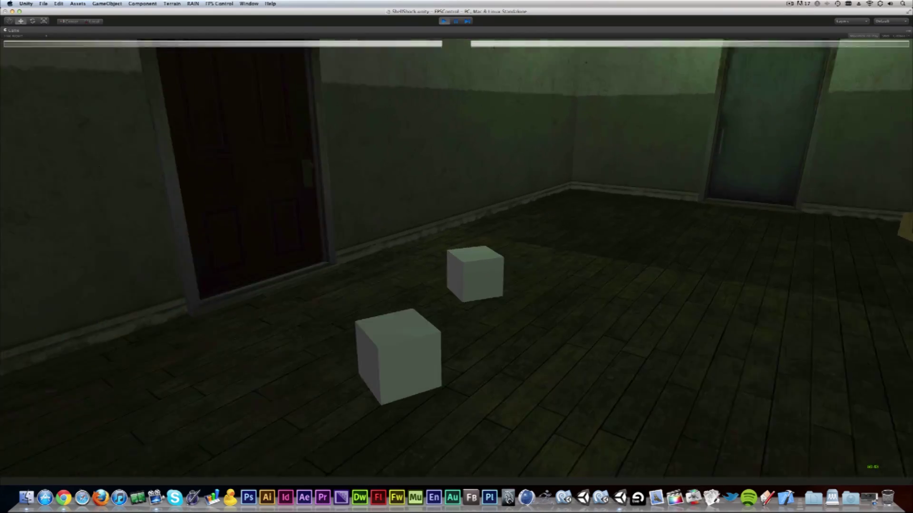
pyautogui.press('s')
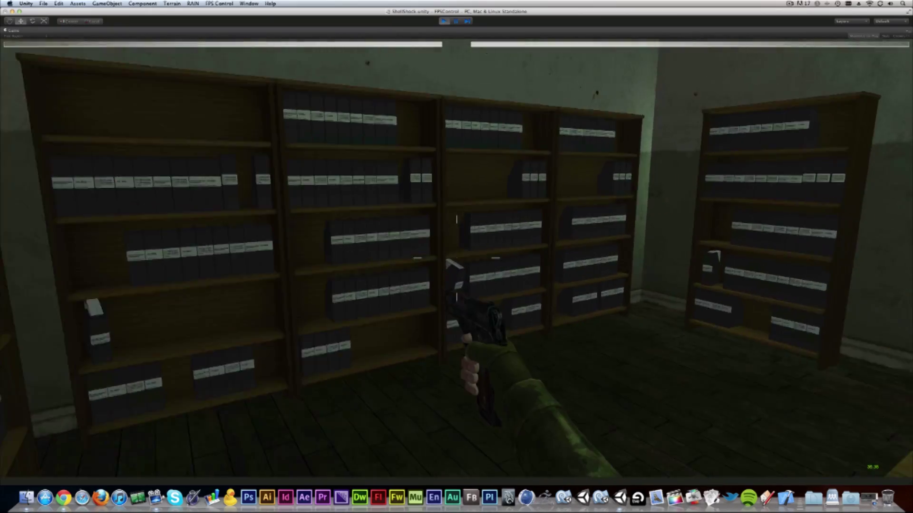
# Push a cube onto the locker room floor, then quit and stop play mode
pyautogui.press('w')
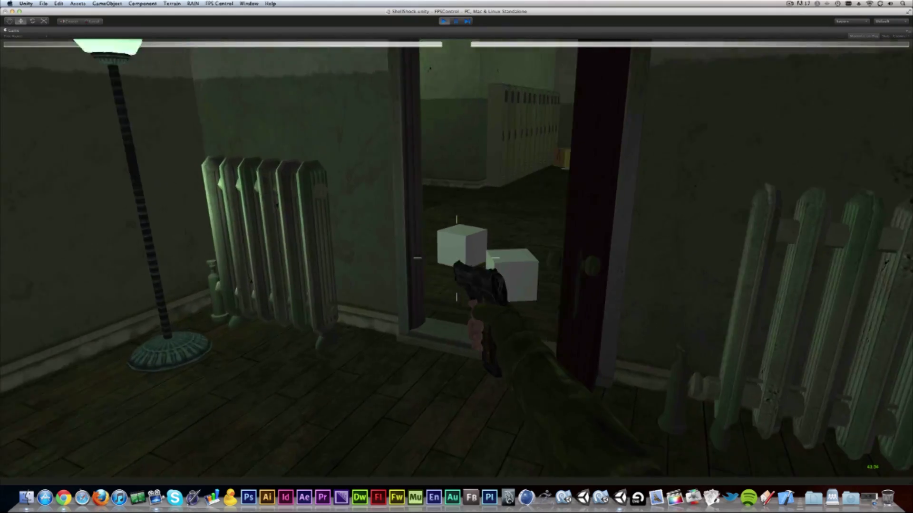
pyautogui.press('w')
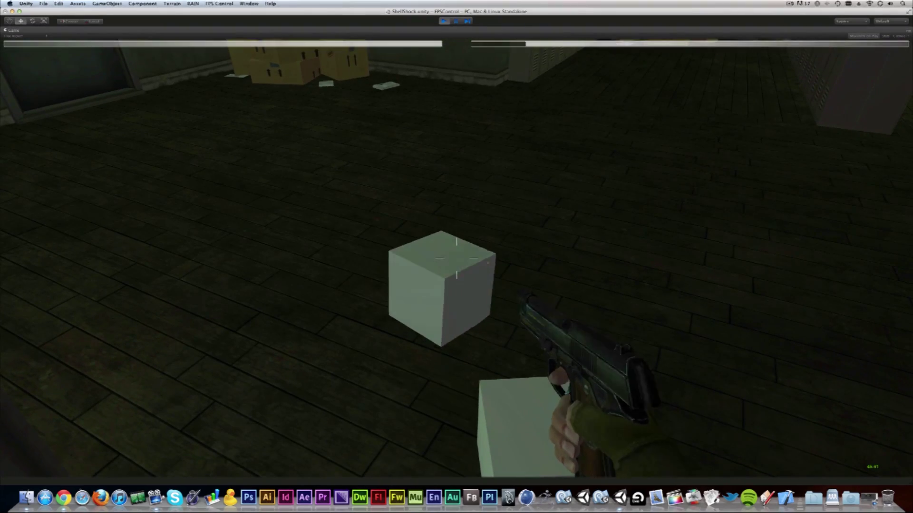
pyautogui.press('e')
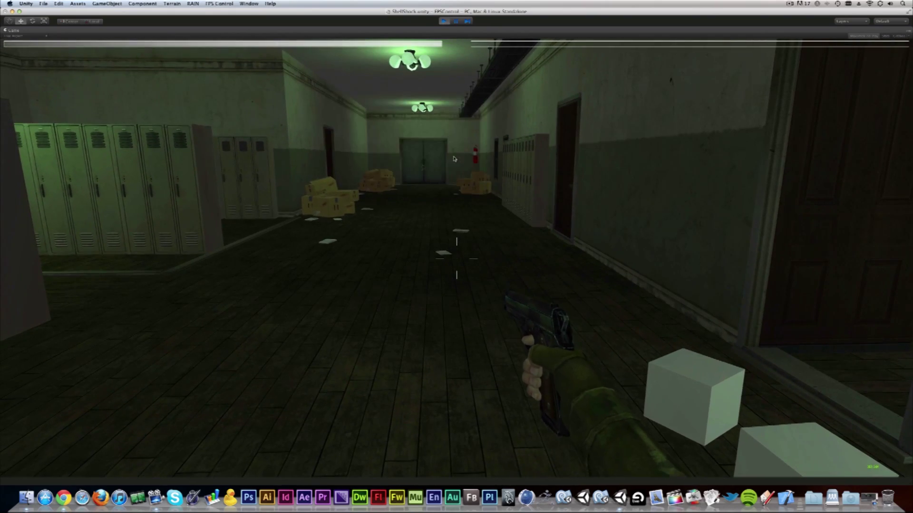
pyautogui.press('Escape')
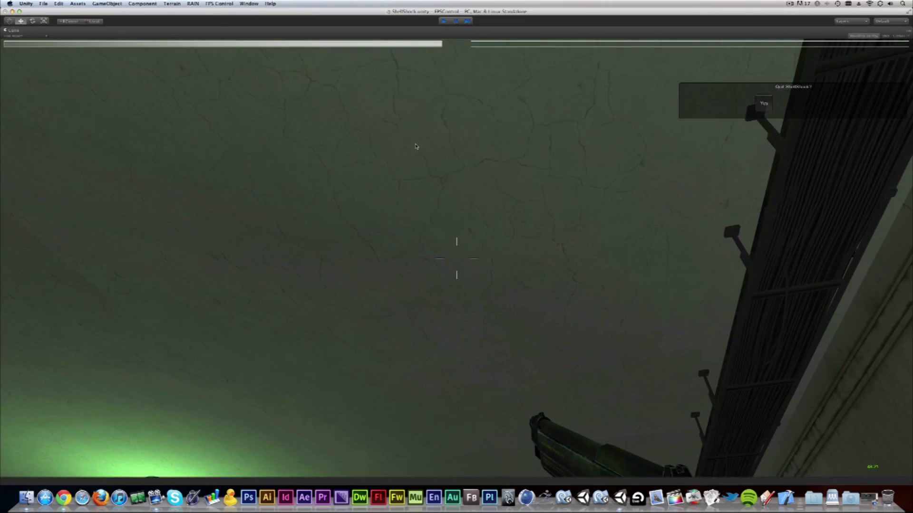
pyautogui.press('super+p')
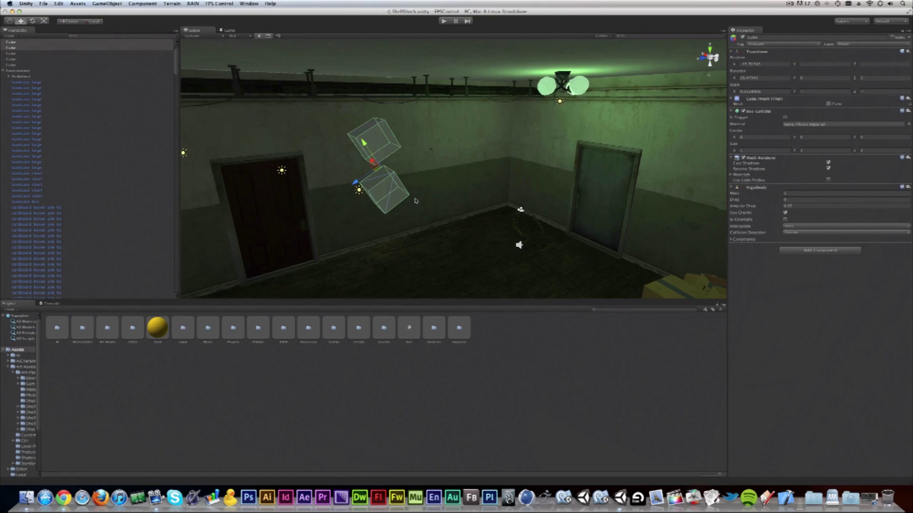